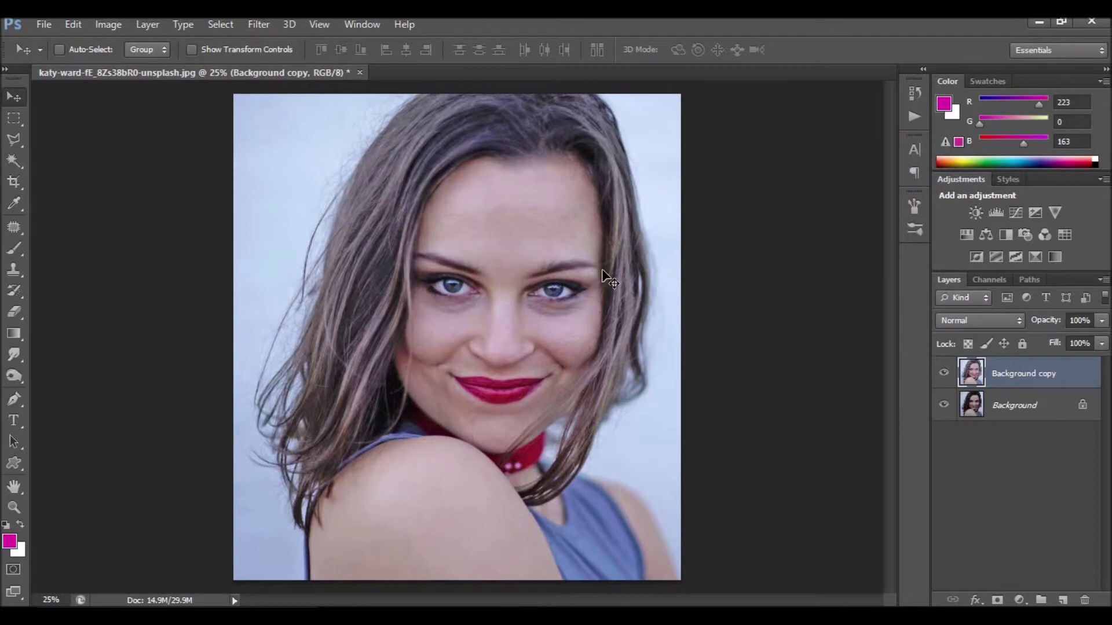
Duplicate the Background copy layer within the same document, keeping the suggested name Background copy 2.
right_click(1033, 376)
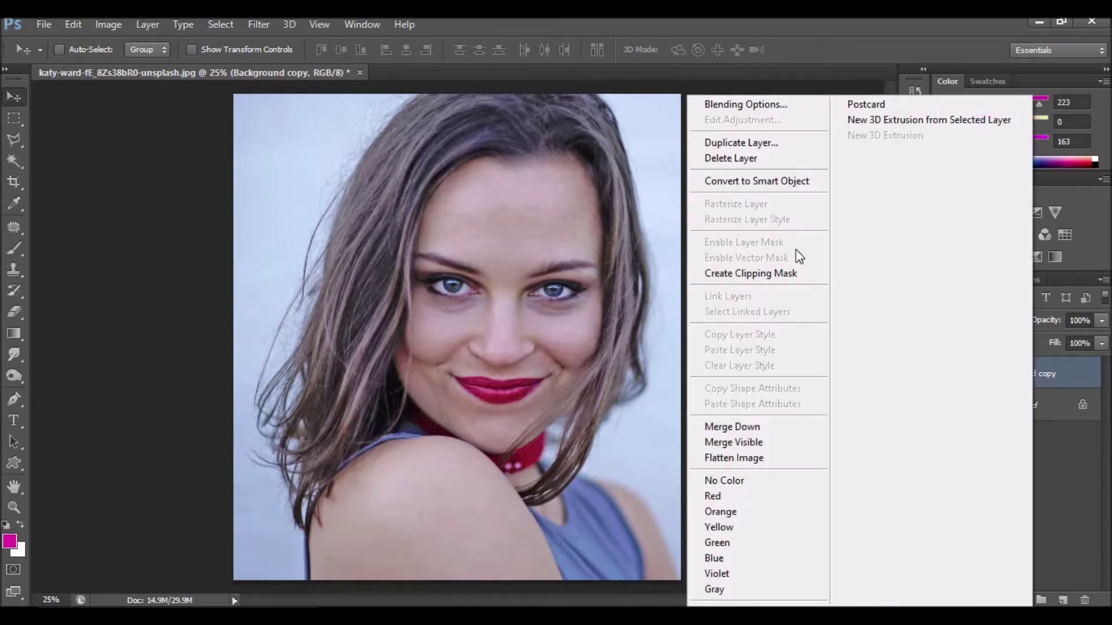
click(742, 144)
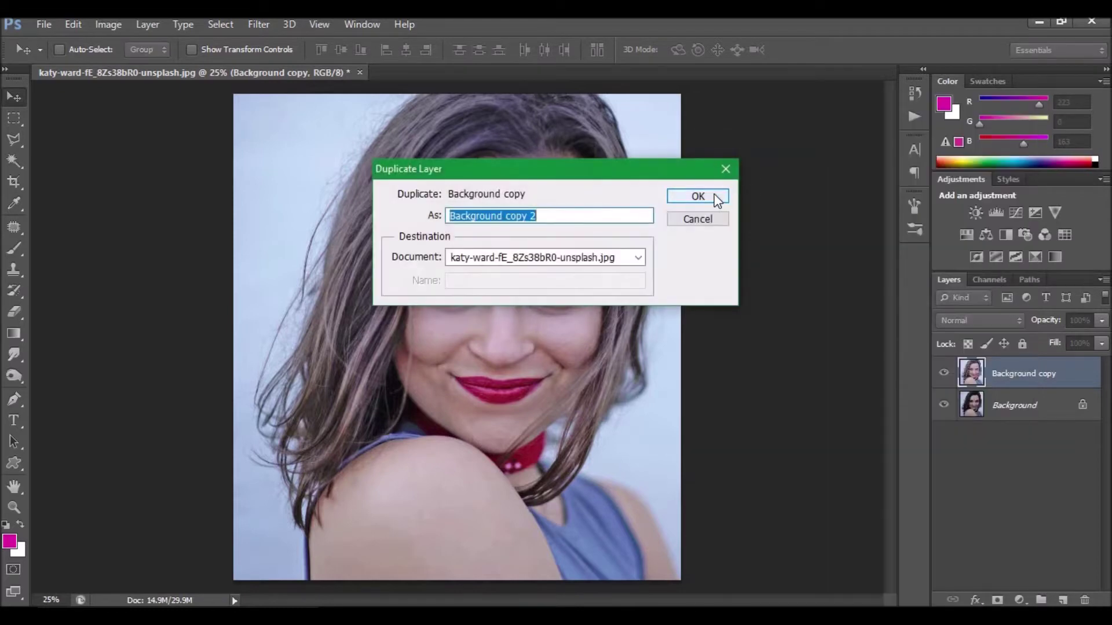
click(717, 198)
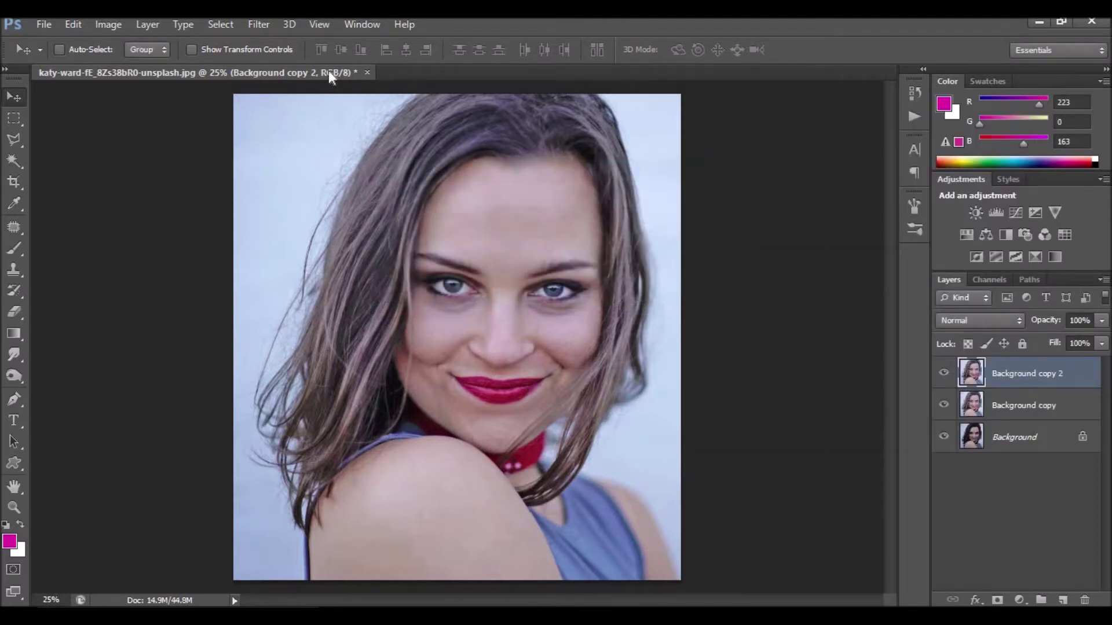
Apply a High Pass filter with a 4.0 pixel radius to Background copy 2 and set its blend mode to Overlay.
click(242, 23)
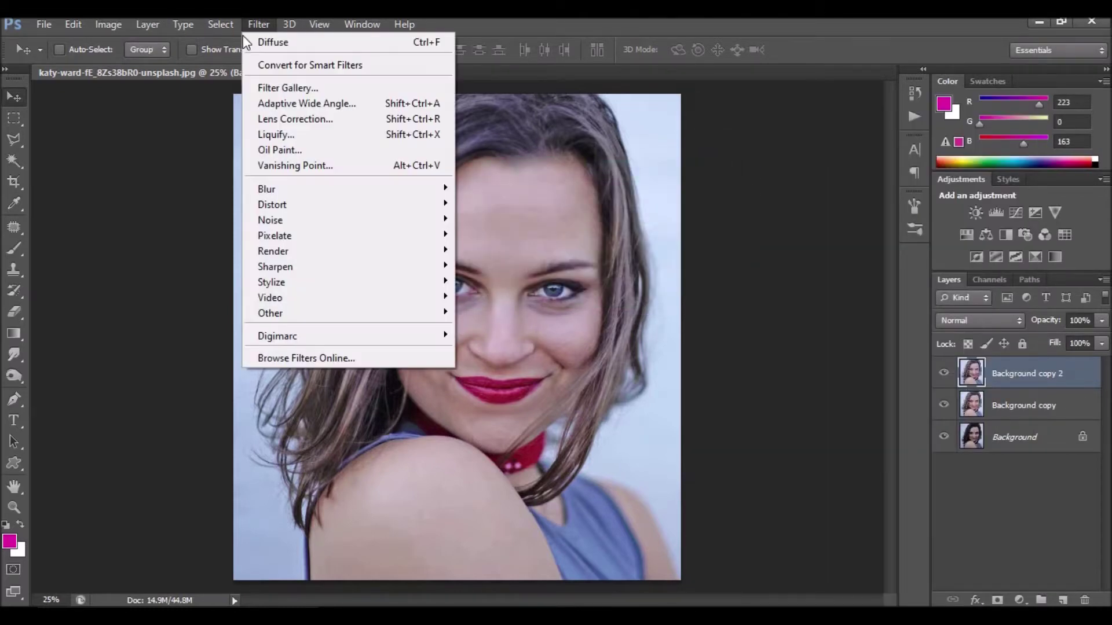
mouse_move(276, 314)
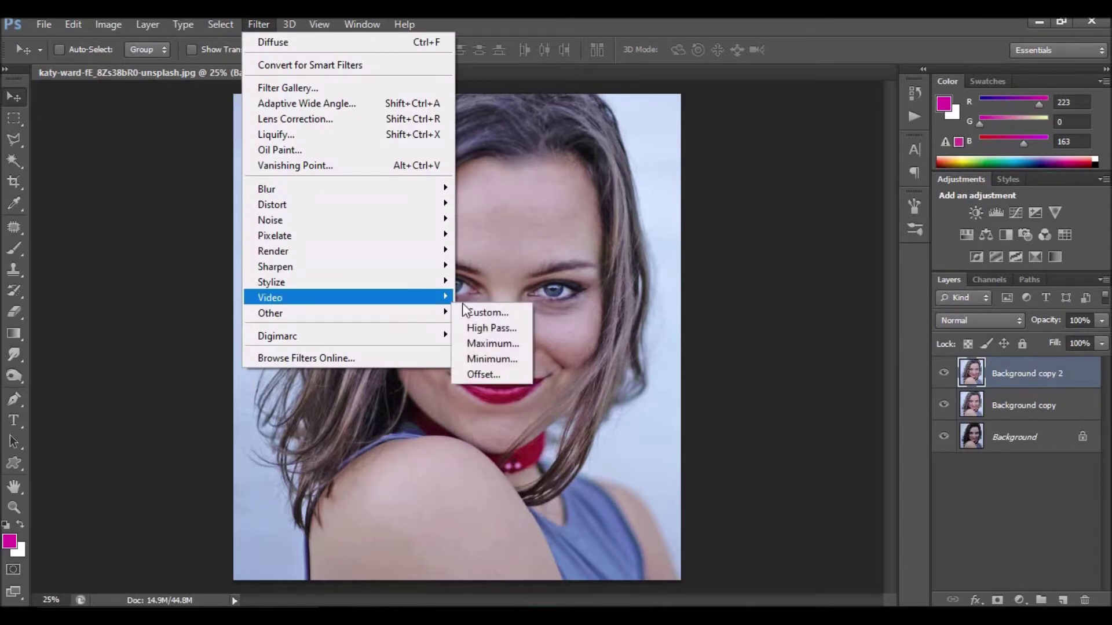
click(494, 328)
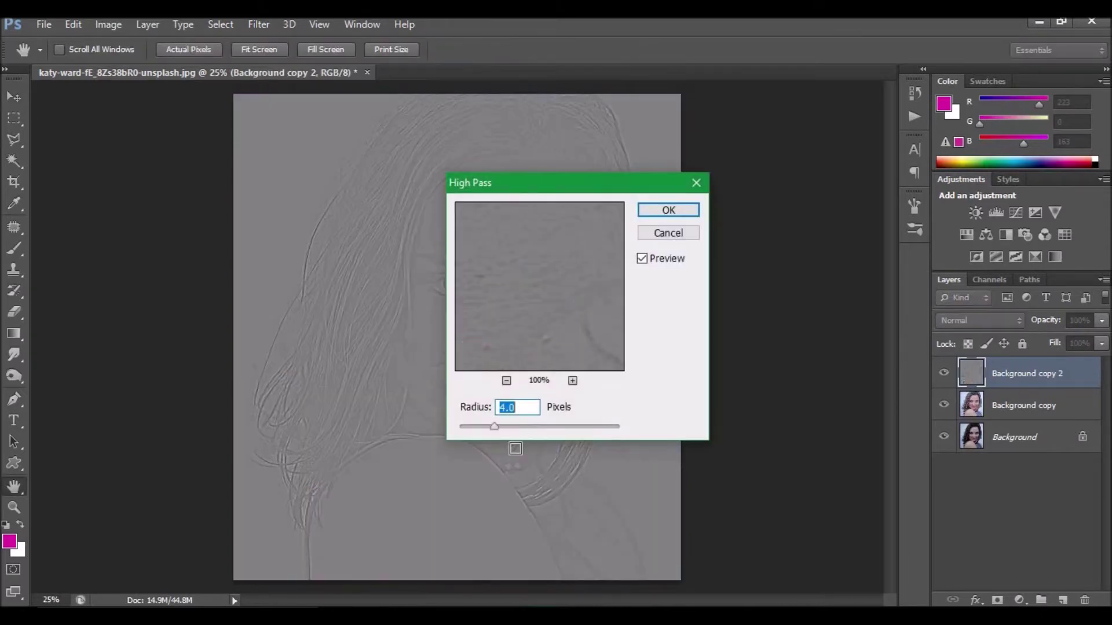
click(687, 213)
click(996, 324)
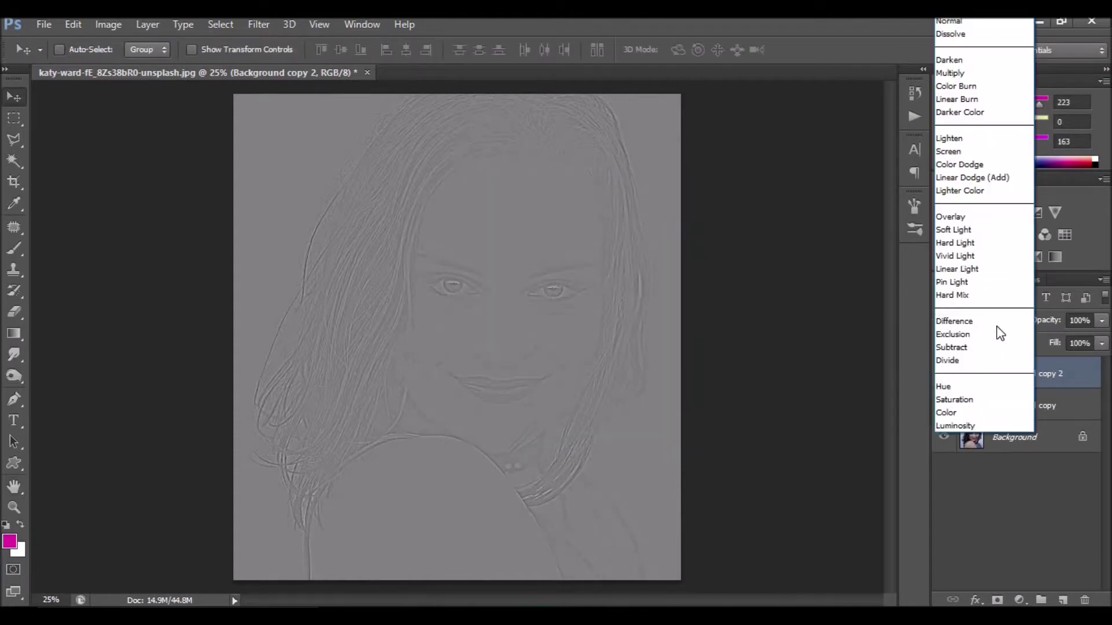
click(943, 216)
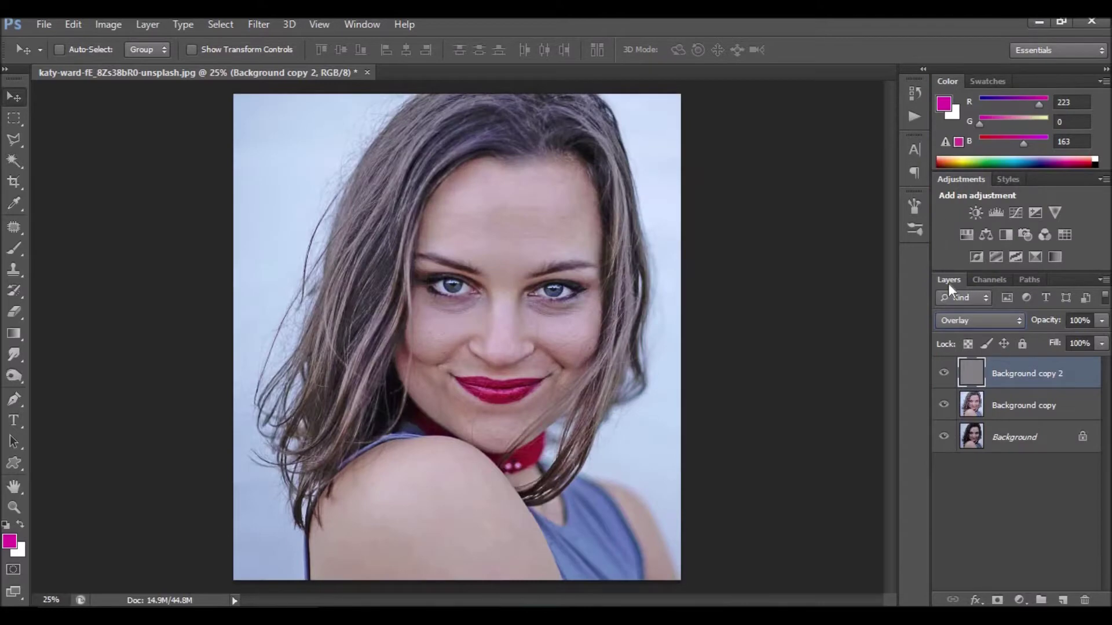
Merge the Background copy 2 and Background copy layers into one layer.
shift+click(1067, 409)
right_click(1066, 409)
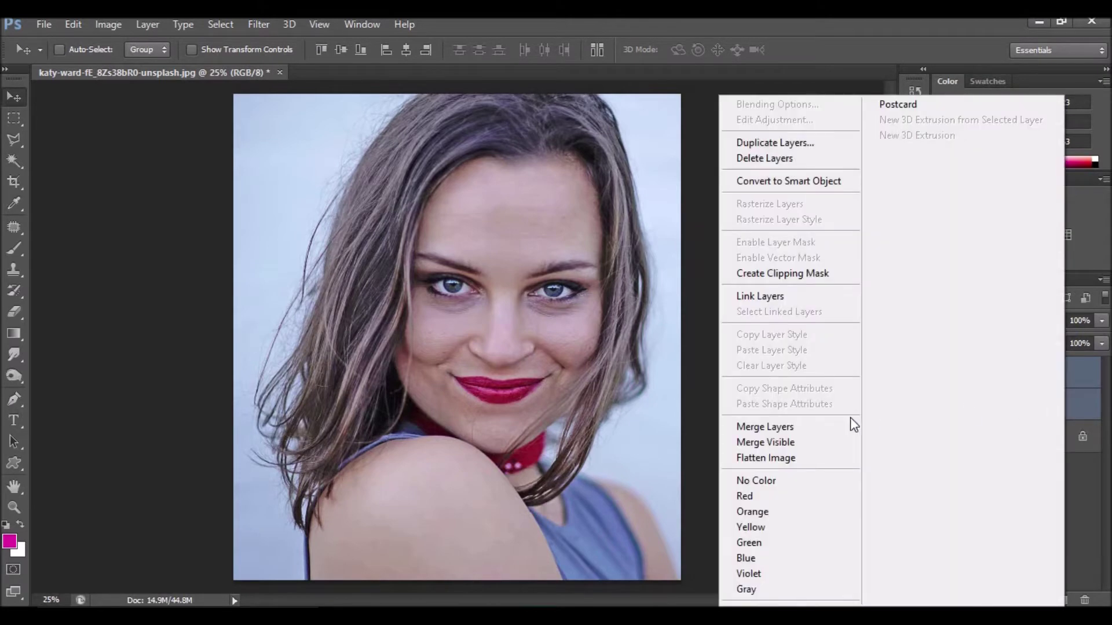
click(807, 427)
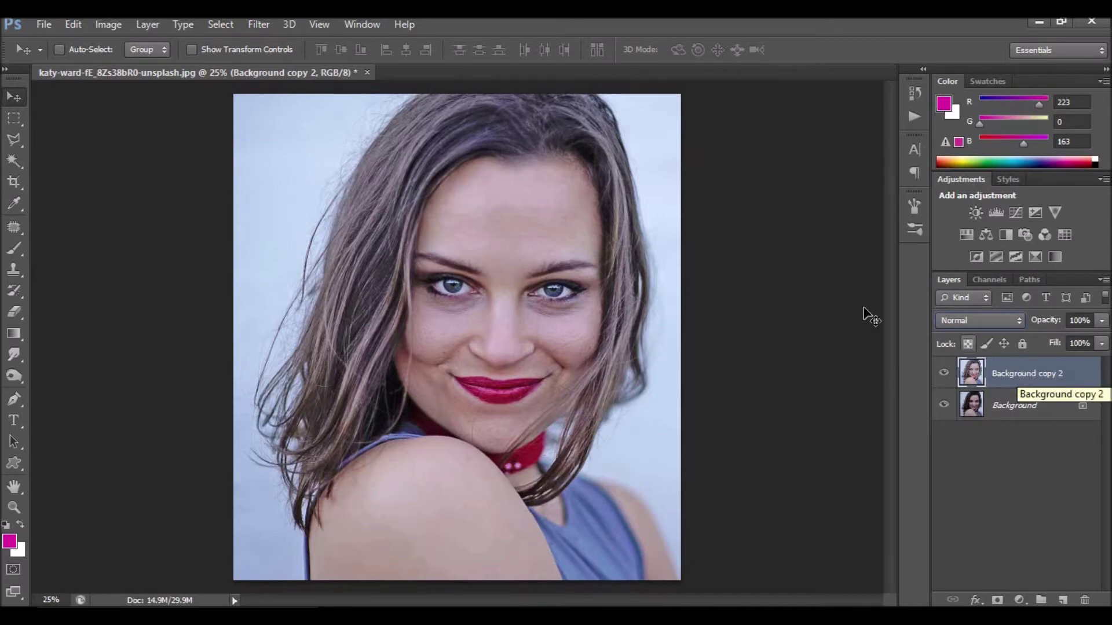
Sharpen the merged layer with Unsharp Mask at 200% amount, 4 pixels radius and 0 levels threshold.
click(265, 26)
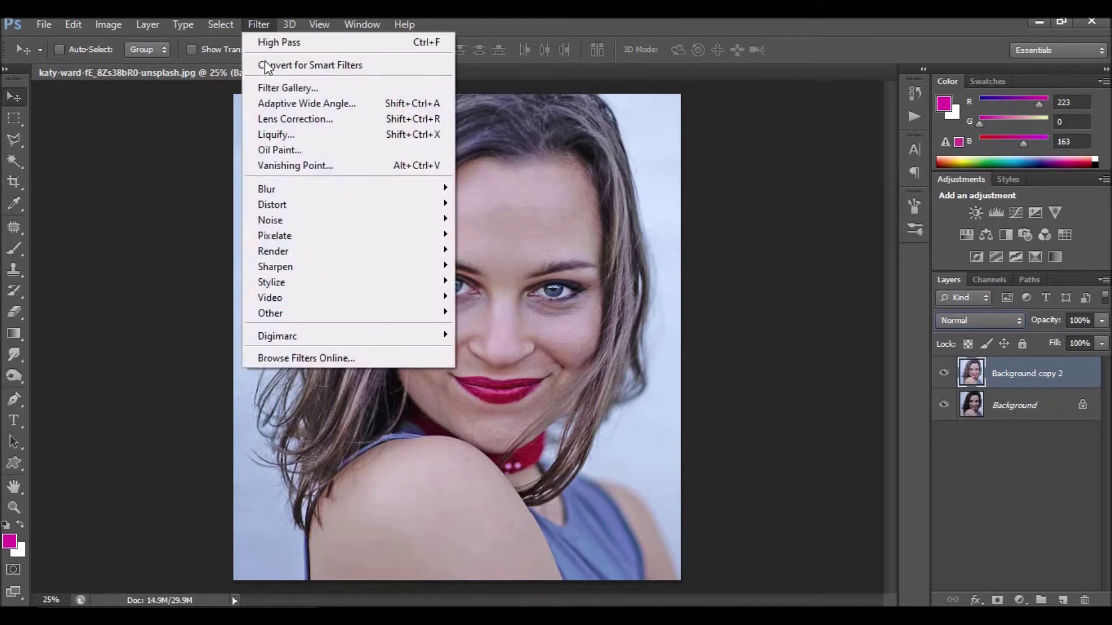
mouse_move(305, 265)
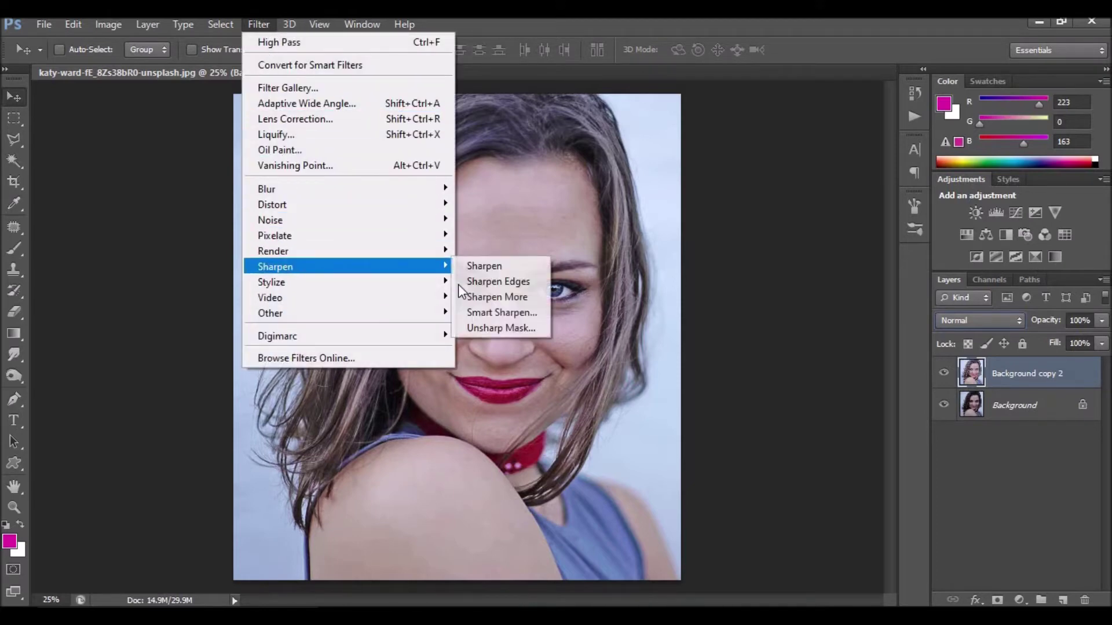
click(509, 327)
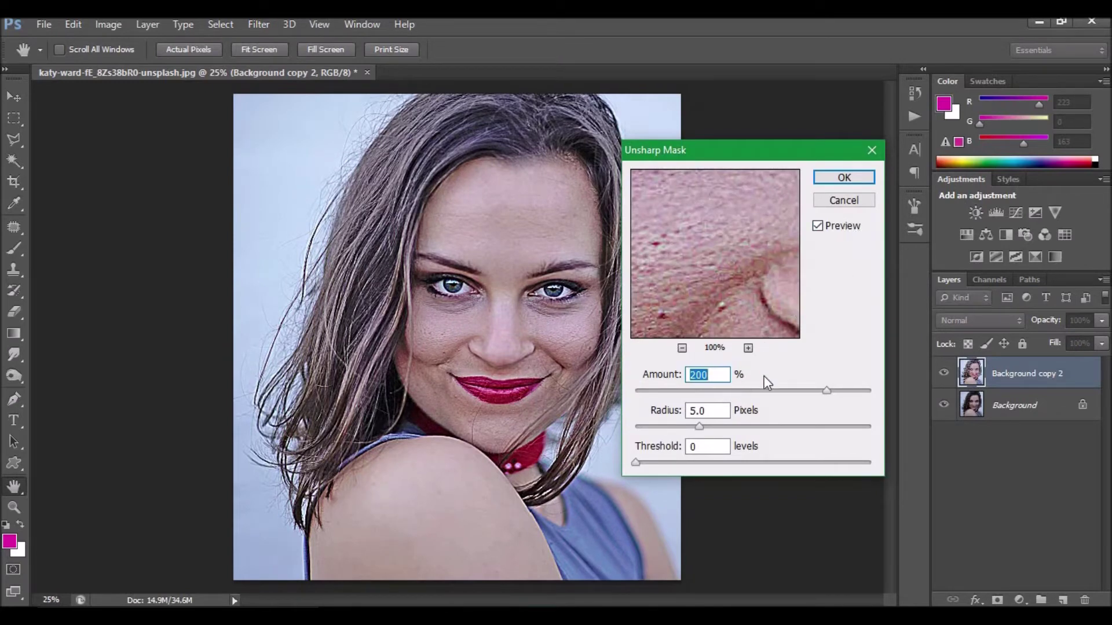
click(660, 409)
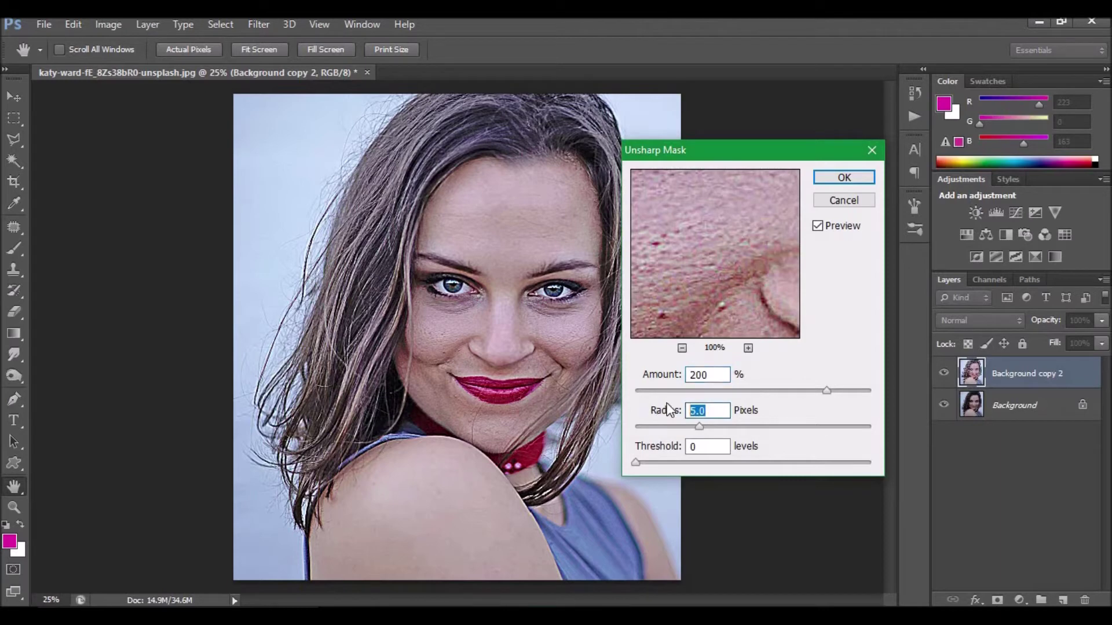
text(4)
click(825, 183)
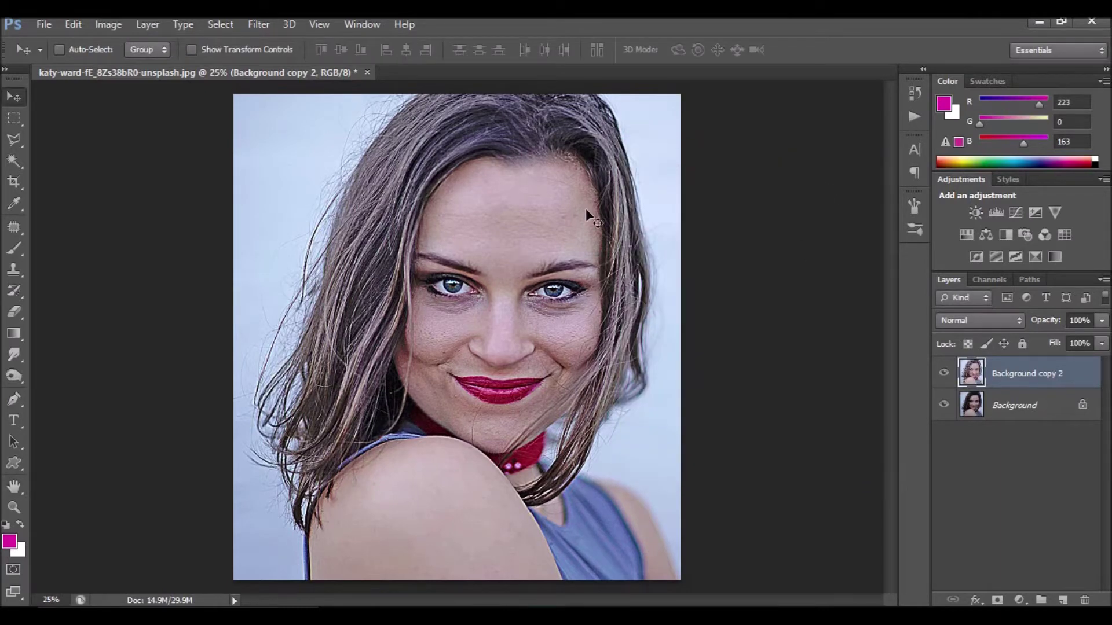
Apply the Diffuse filter in Anisotropic mode to the Background copy 2 layer.
click(263, 26)
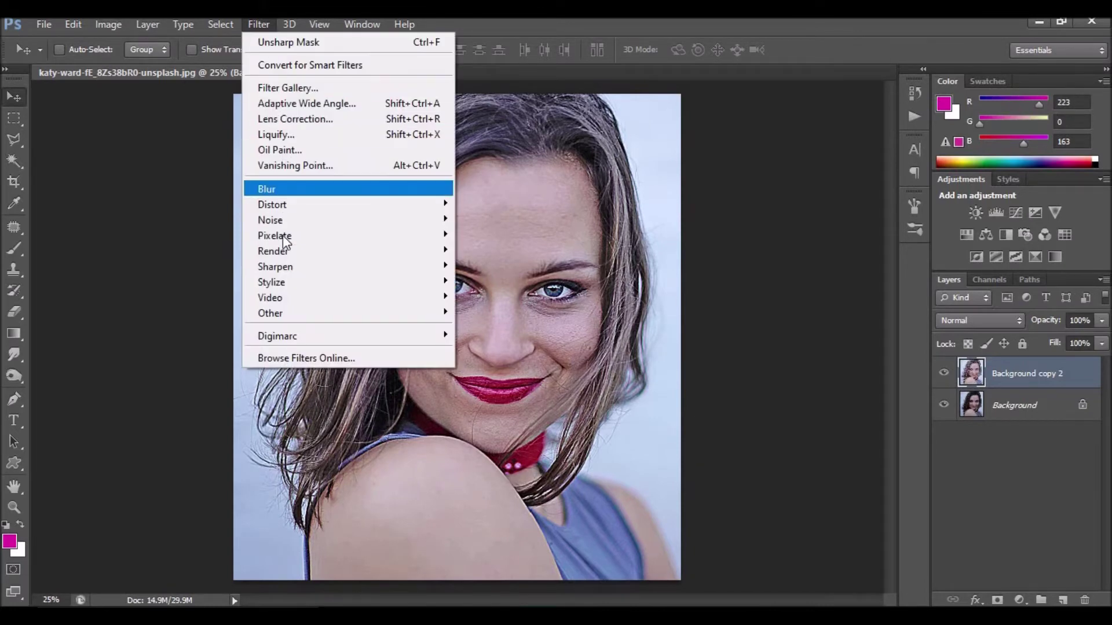
mouse_move(275, 286)
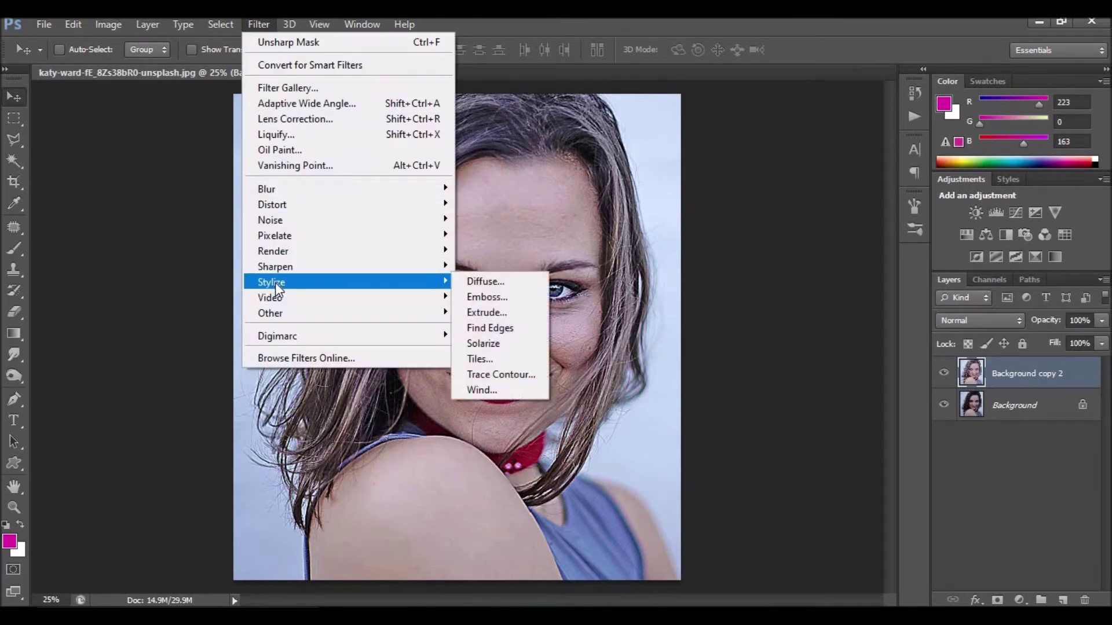
click(481, 281)
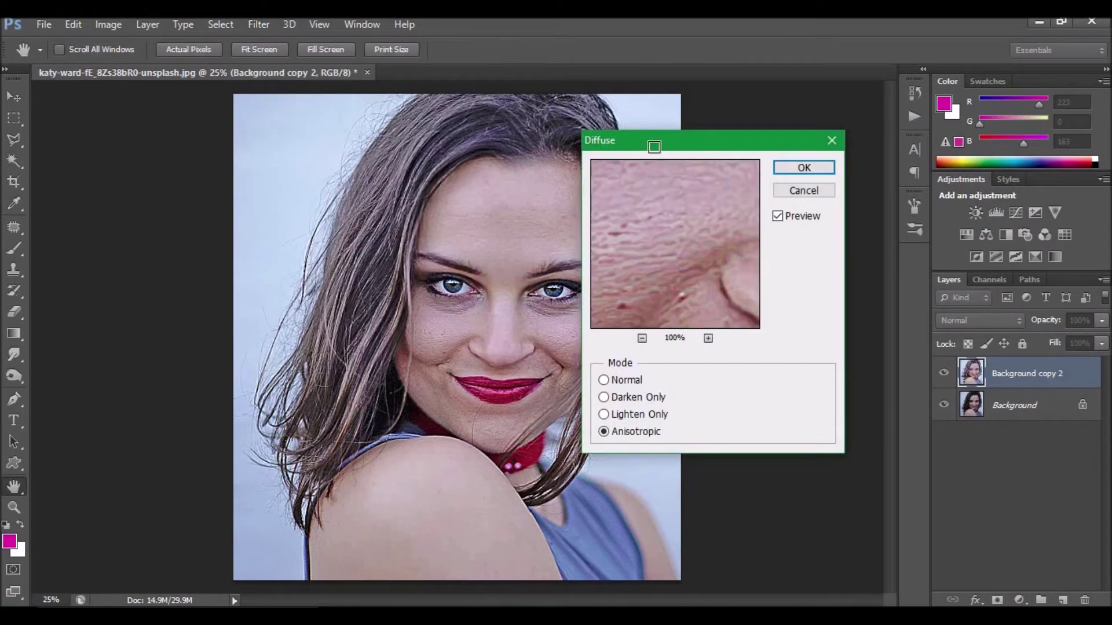
click(788, 166)
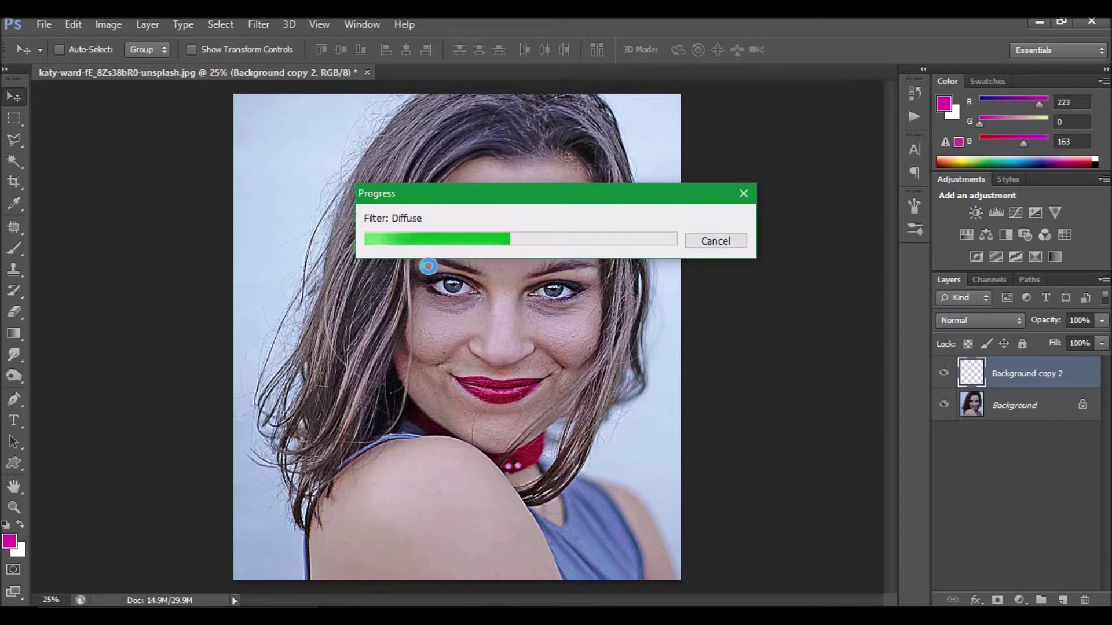
Rotate the canvas 90° clockwise and reapply the Diffuse filter to the portrait layer.
click(100, 23)
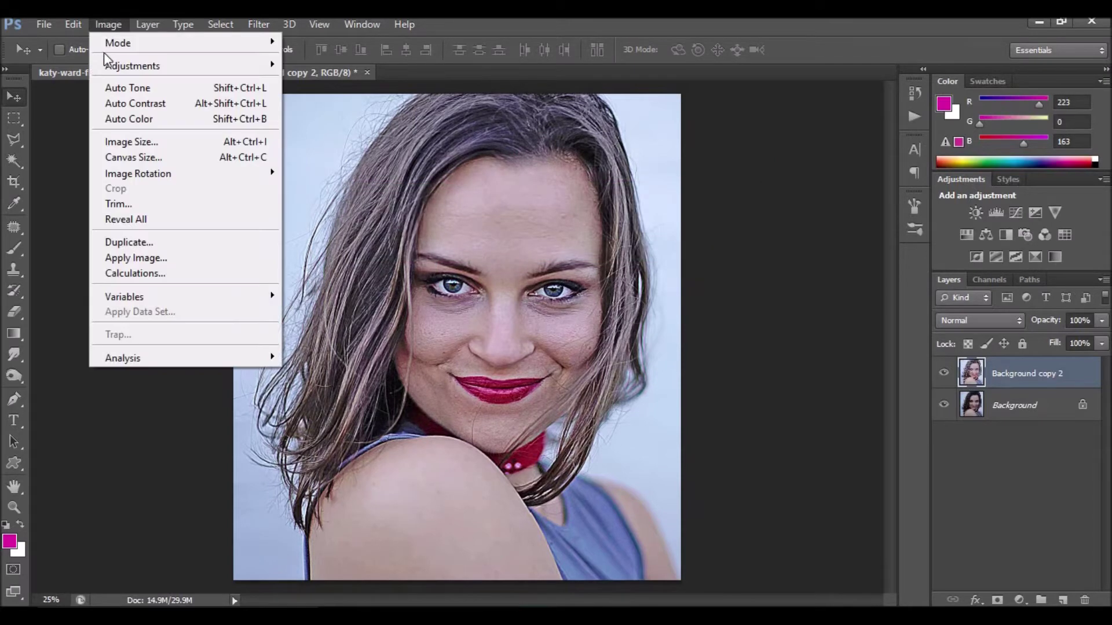
mouse_move(177, 171)
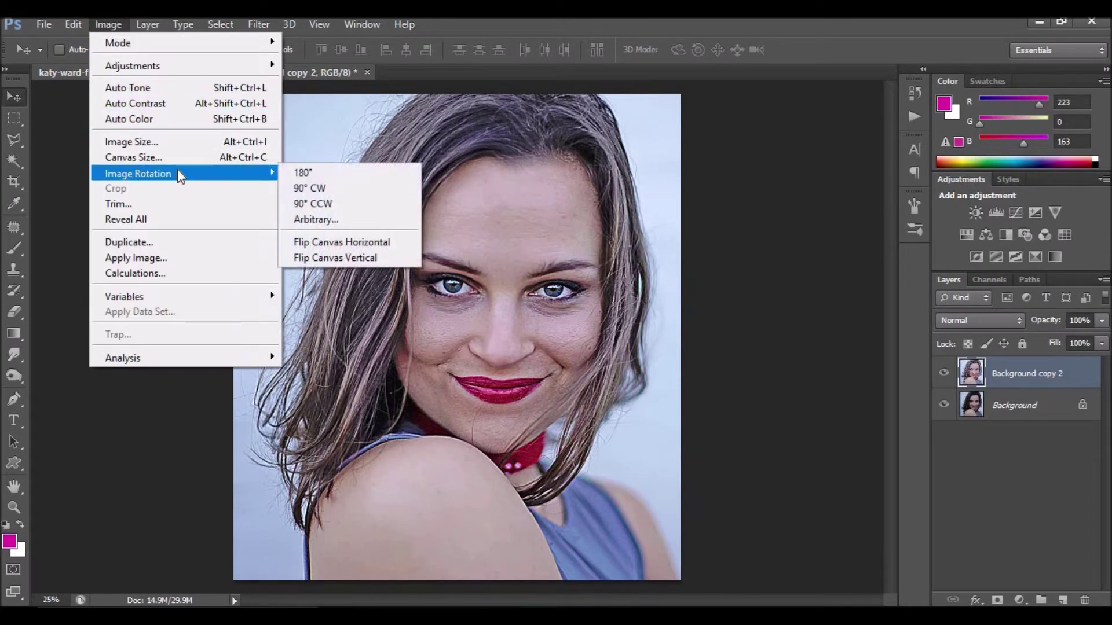
click(314, 188)
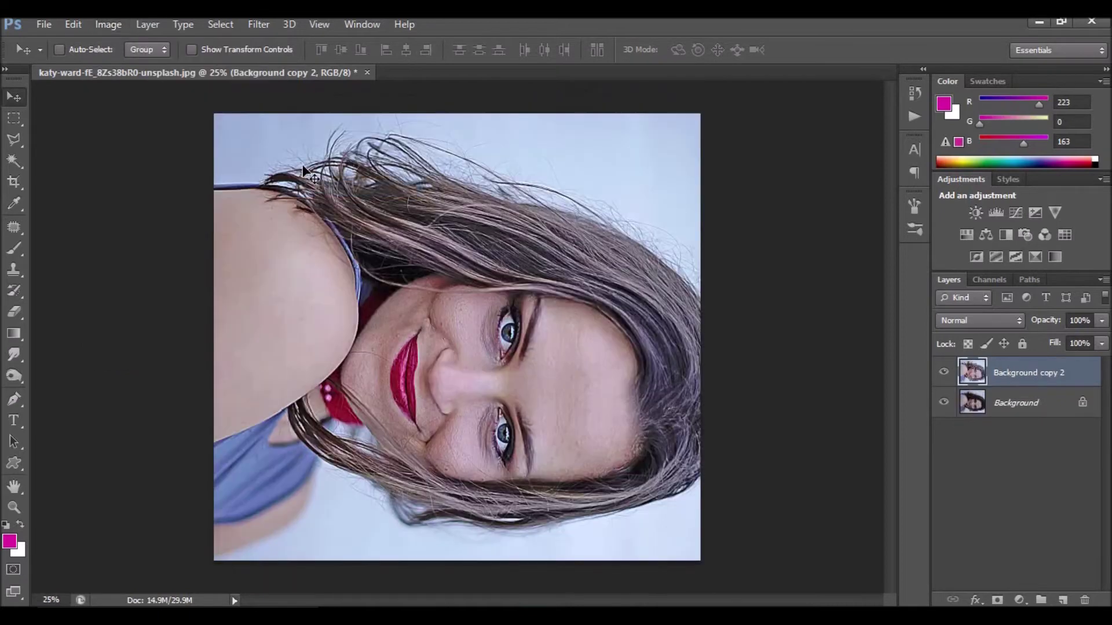
click(258, 24)
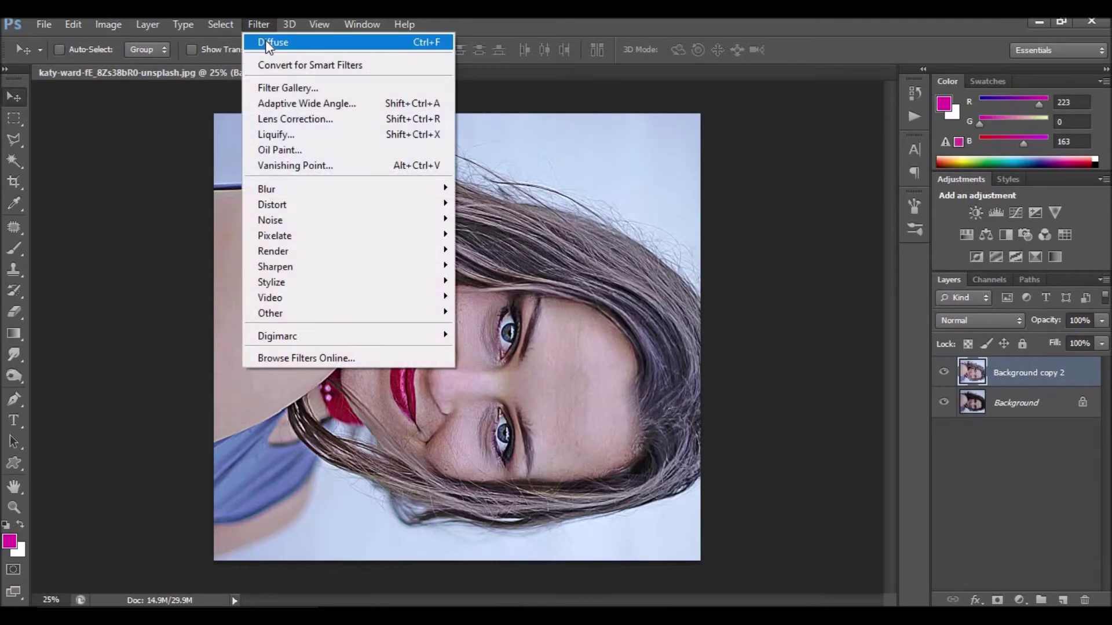
click(265, 41)
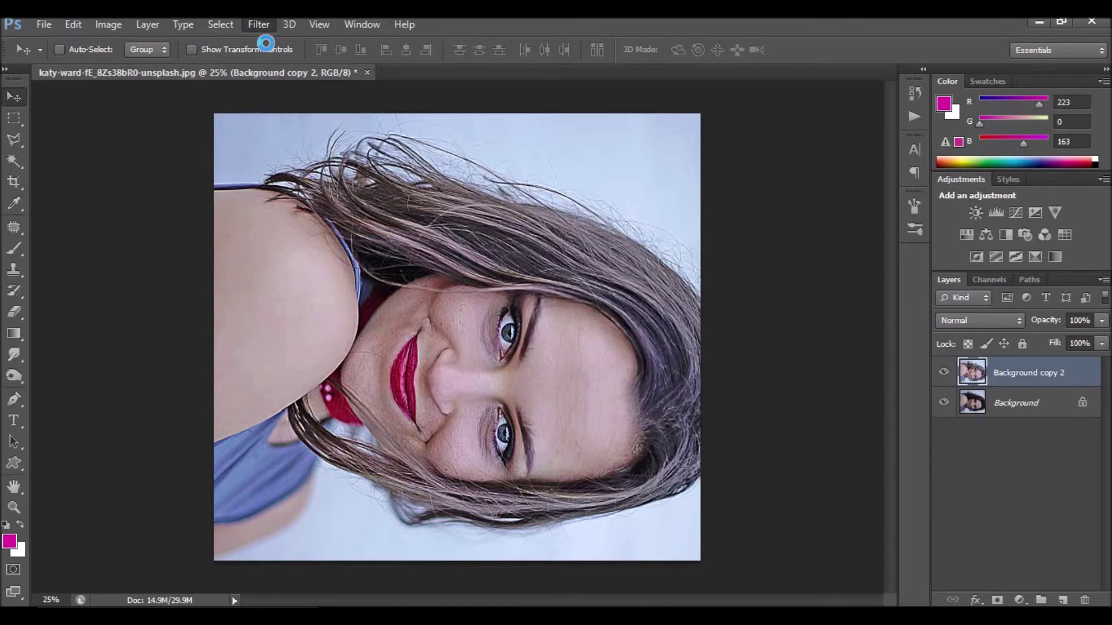
Keep rotating the canvas 90° clockwise, repeating the Diffuse filter between turns, until the portrait is upright again.
click(108, 24)
mouse_move(153, 172)
click(313, 185)
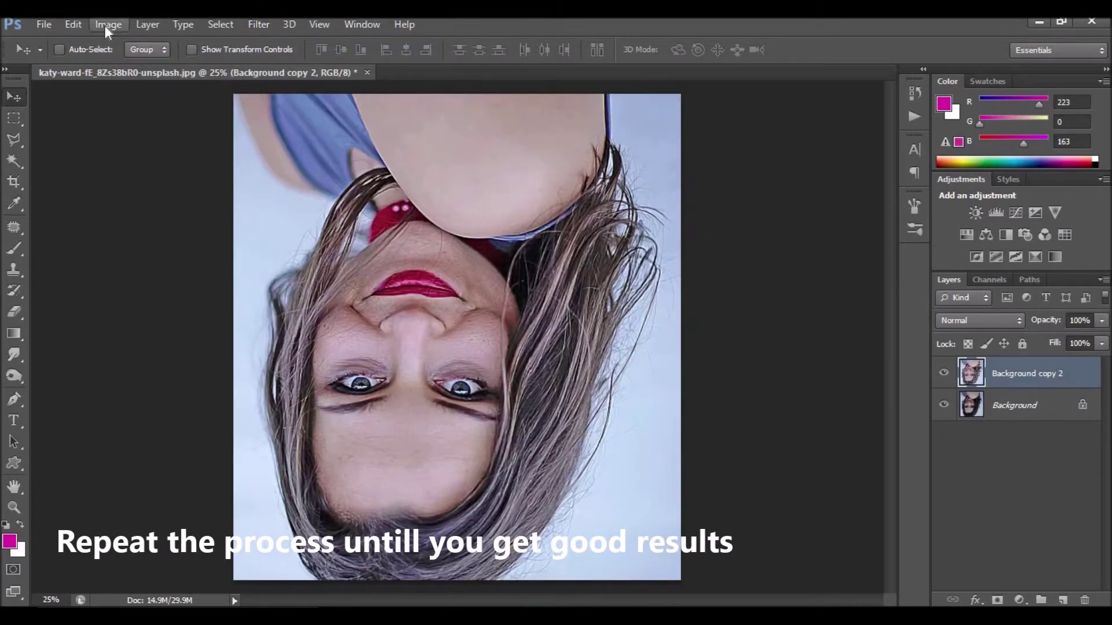
click(108, 24)
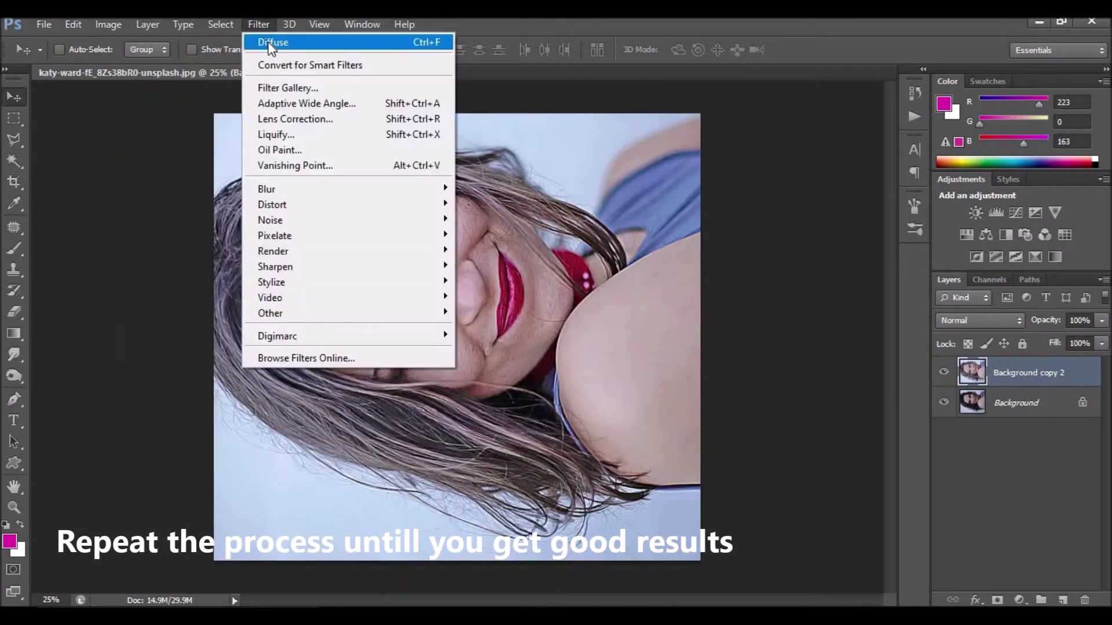
click(263, 84)
click(108, 24)
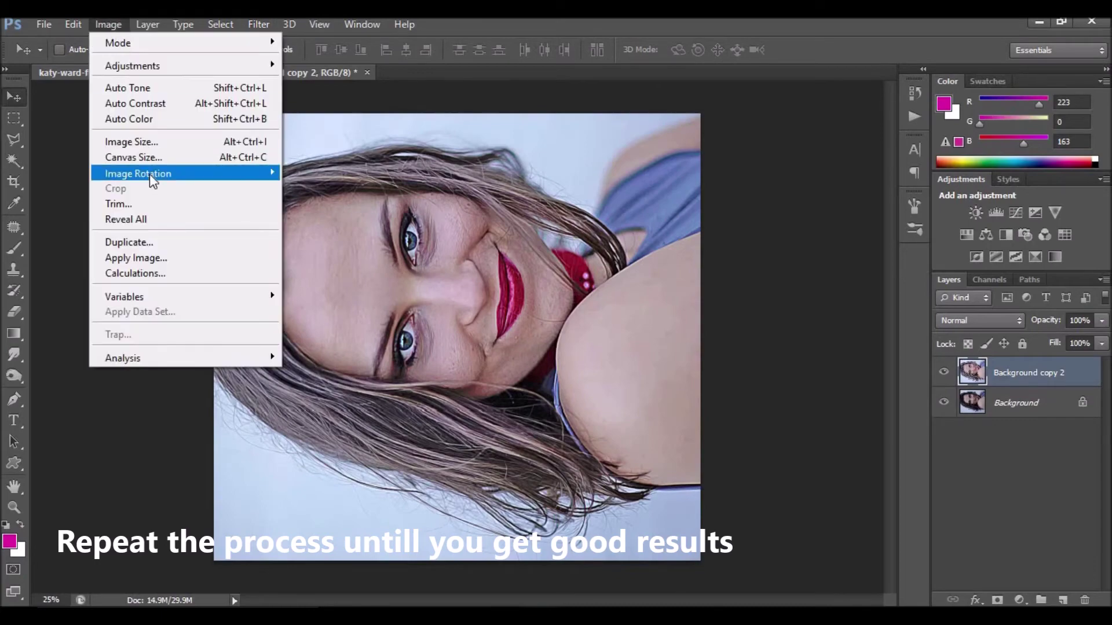
mouse_move(149, 174)
click(313, 186)
Run a second full round of four 90° clockwise canvas rotations, reapplying the Diffuse filter between the turns.
click(109, 25)
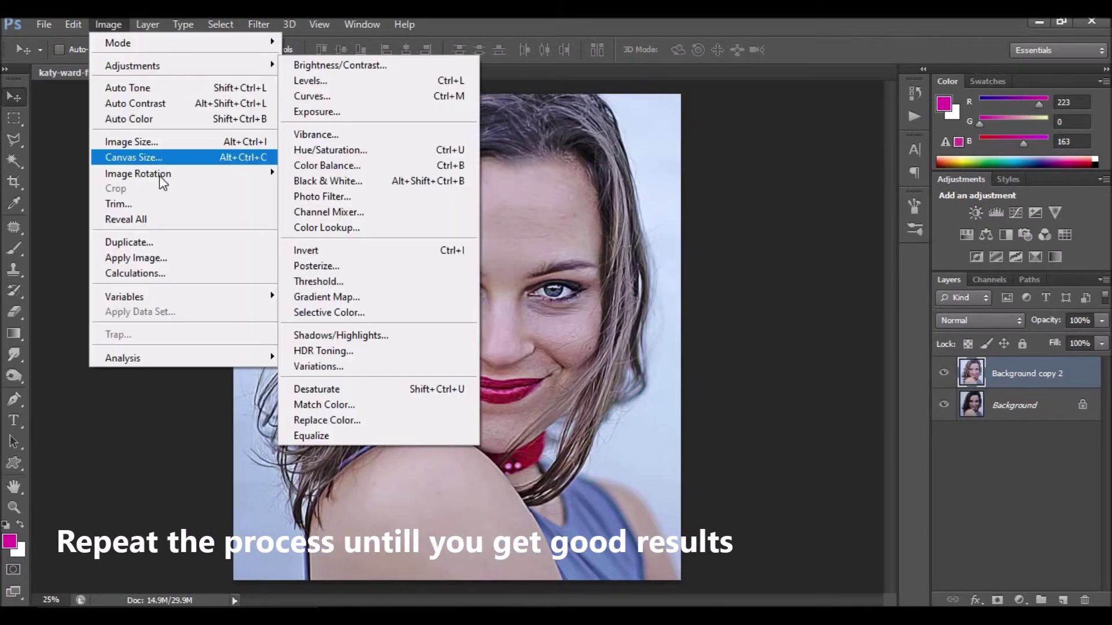
click(312, 187)
click(109, 24)
click(312, 186)
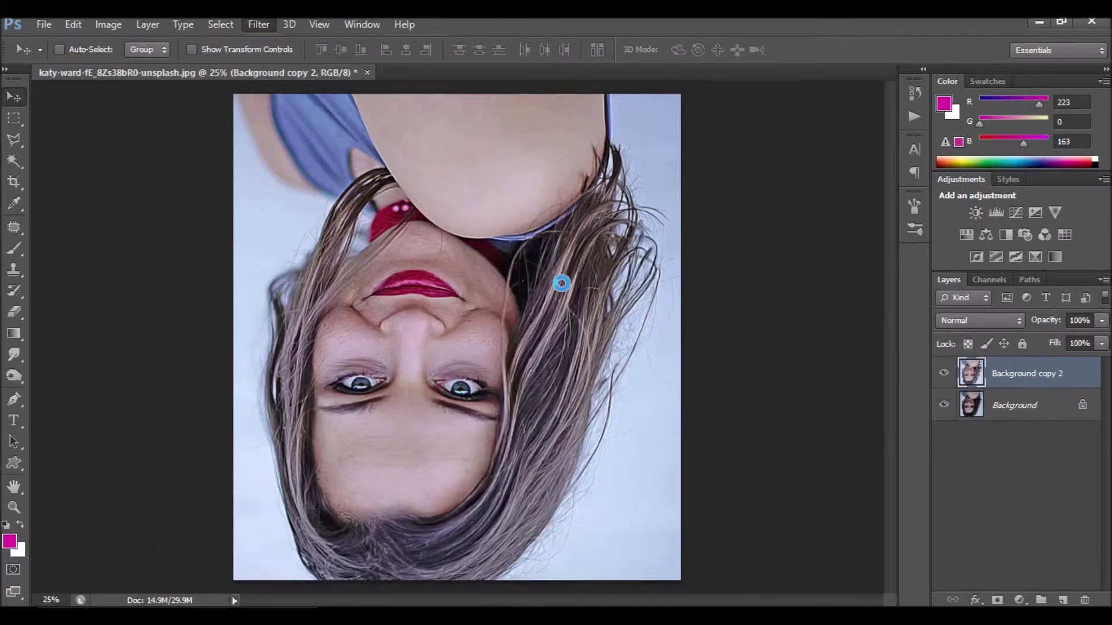
click(108, 24)
click(313, 186)
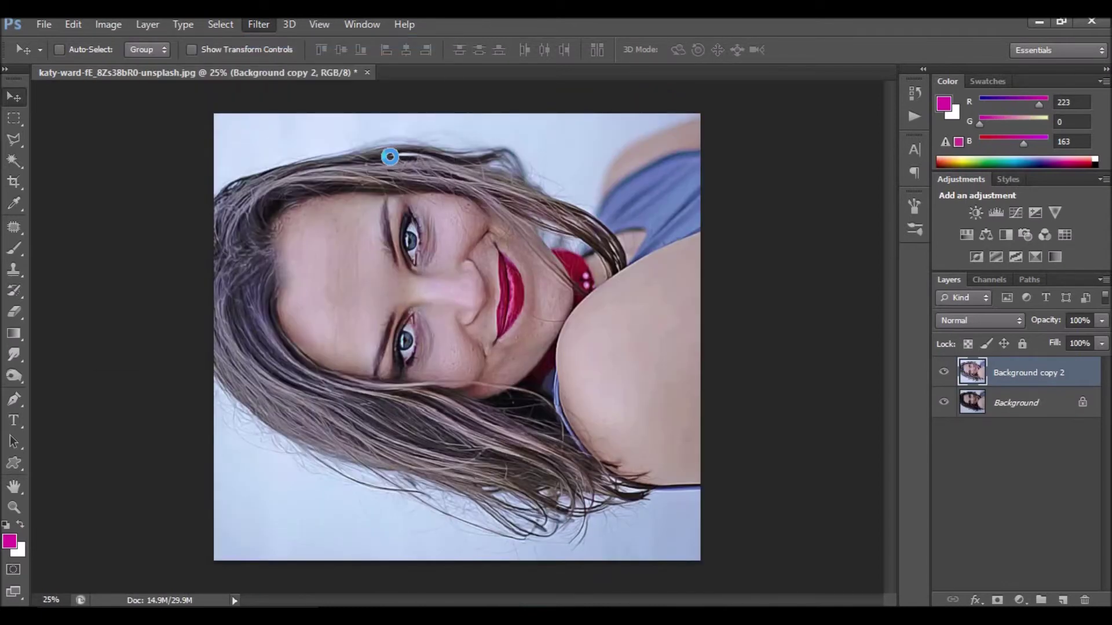
click(108, 24)
click(313, 187)
Apply Reduce Noise to the portrait layer with strength 10 and preserve details, color noise and sharpen details at 0%.
click(267, 25)
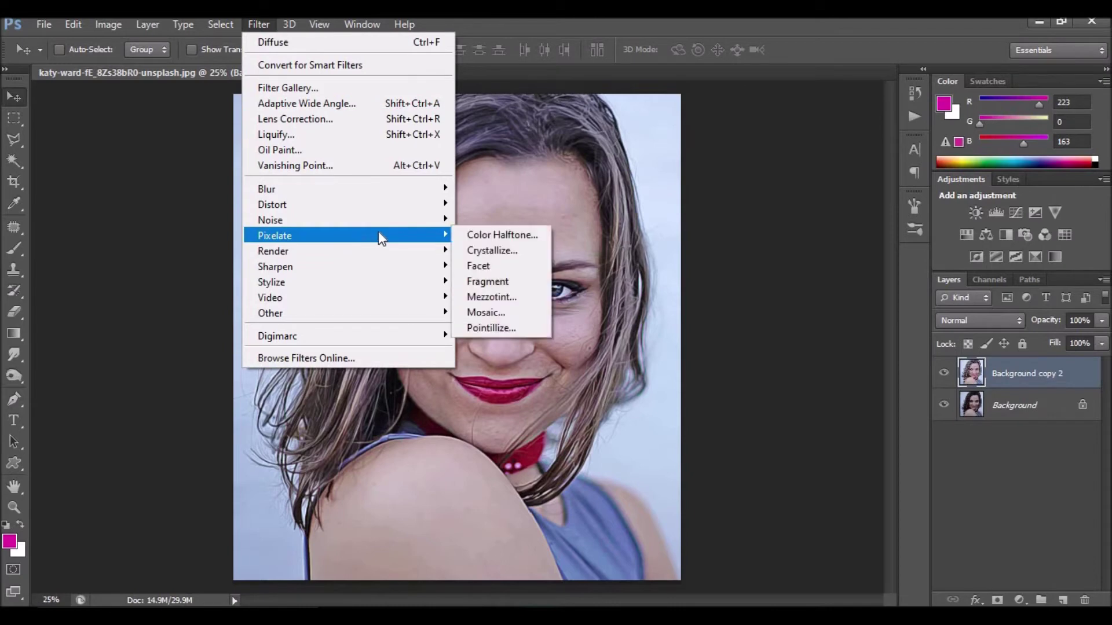
mouse_move(387, 221)
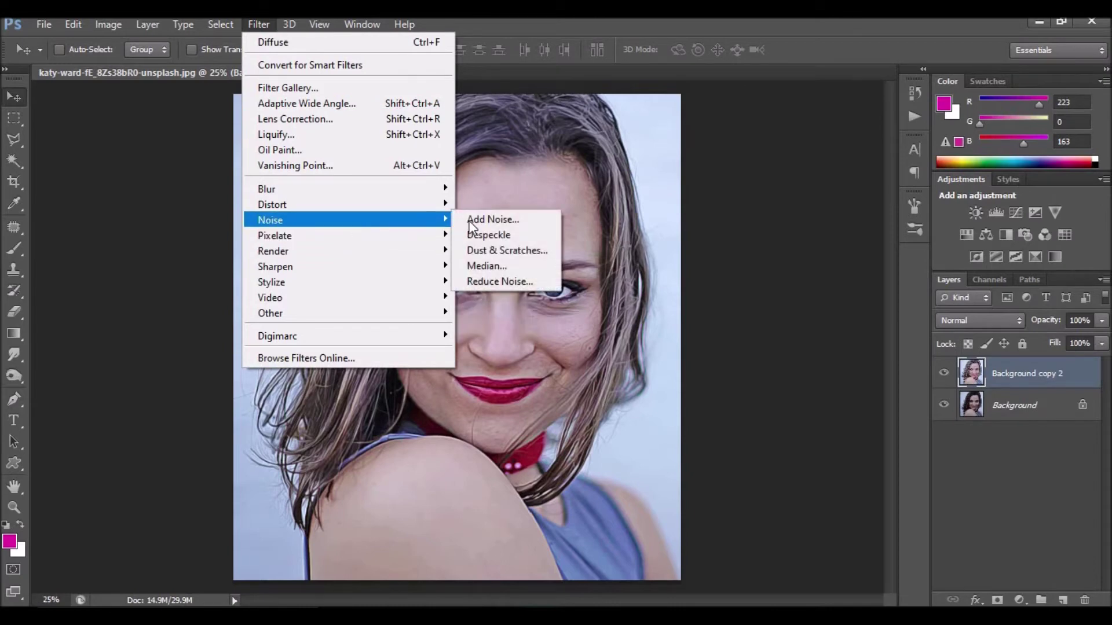
click(478, 281)
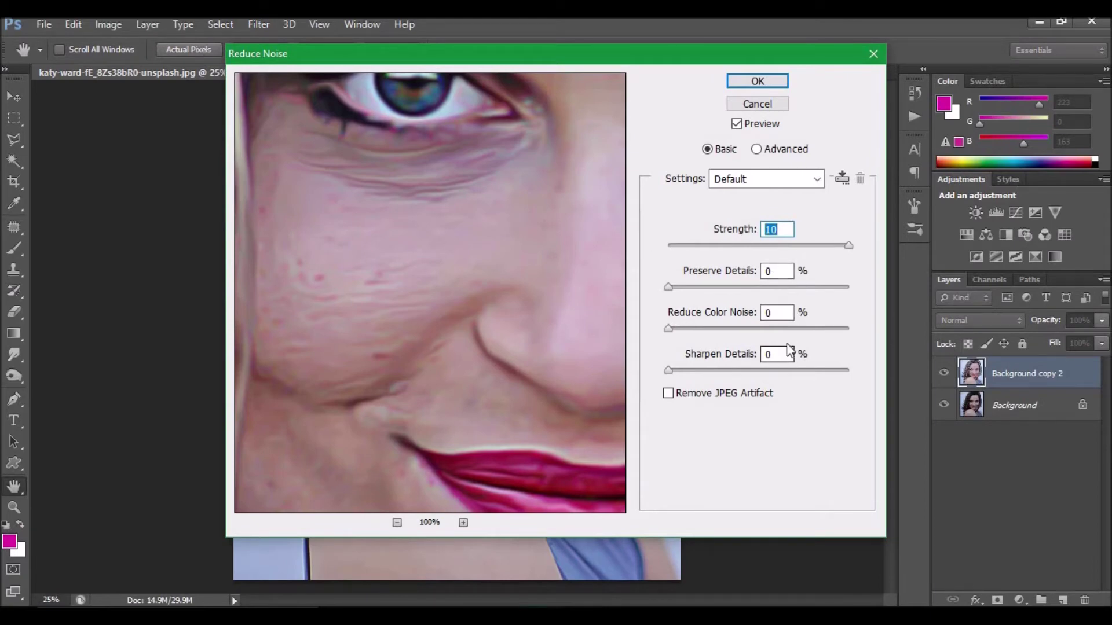
click(739, 82)
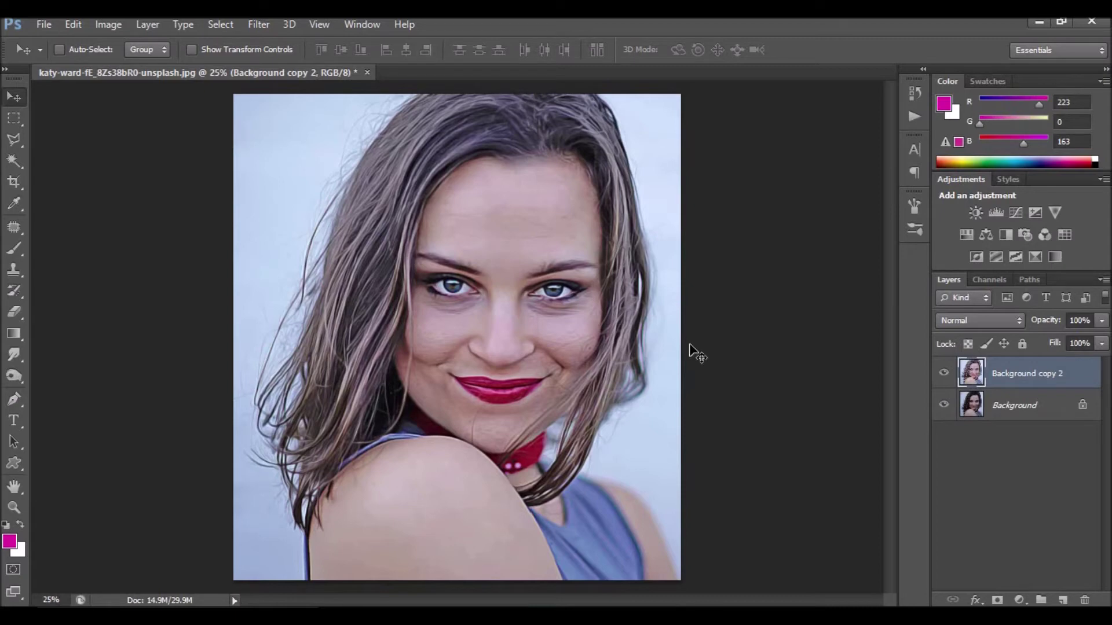
Duplicate the smoothed portrait layer, keeping the suggested layer name.
right_click(1037, 386)
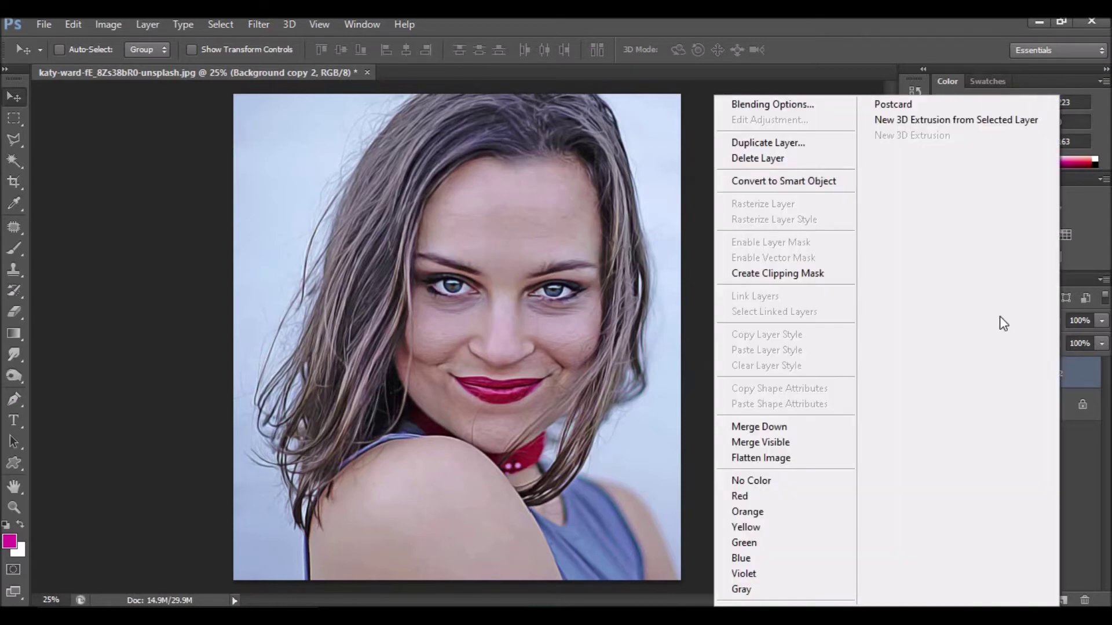
click(801, 148)
click(710, 196)
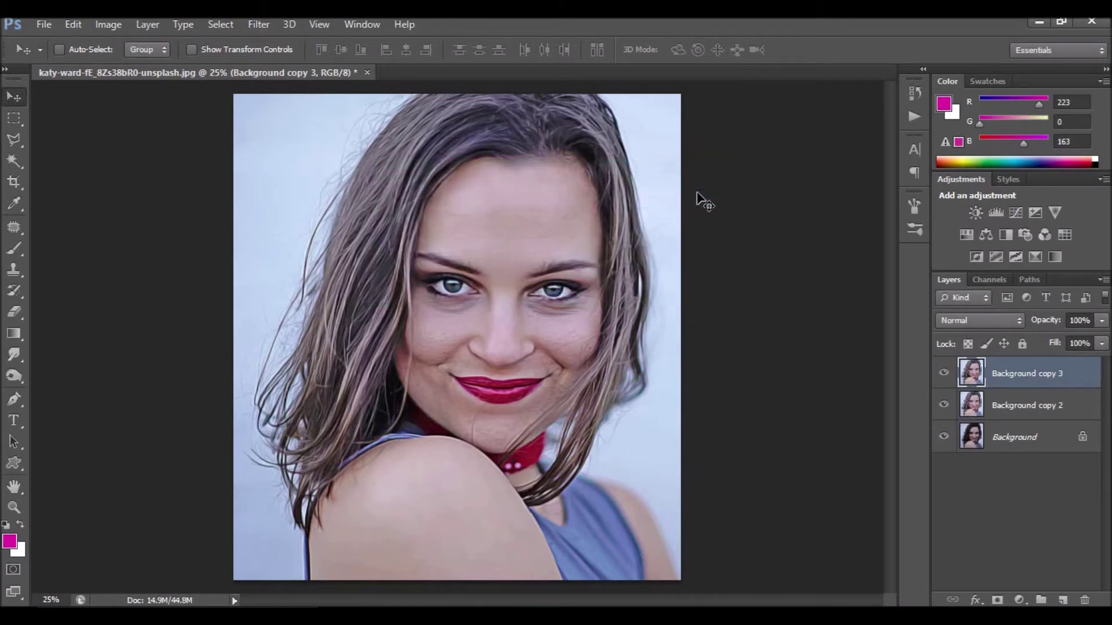
Apply the High Pass filter to the duplicated portrait layer with a radius of 2 pixels.
click(262, 25)
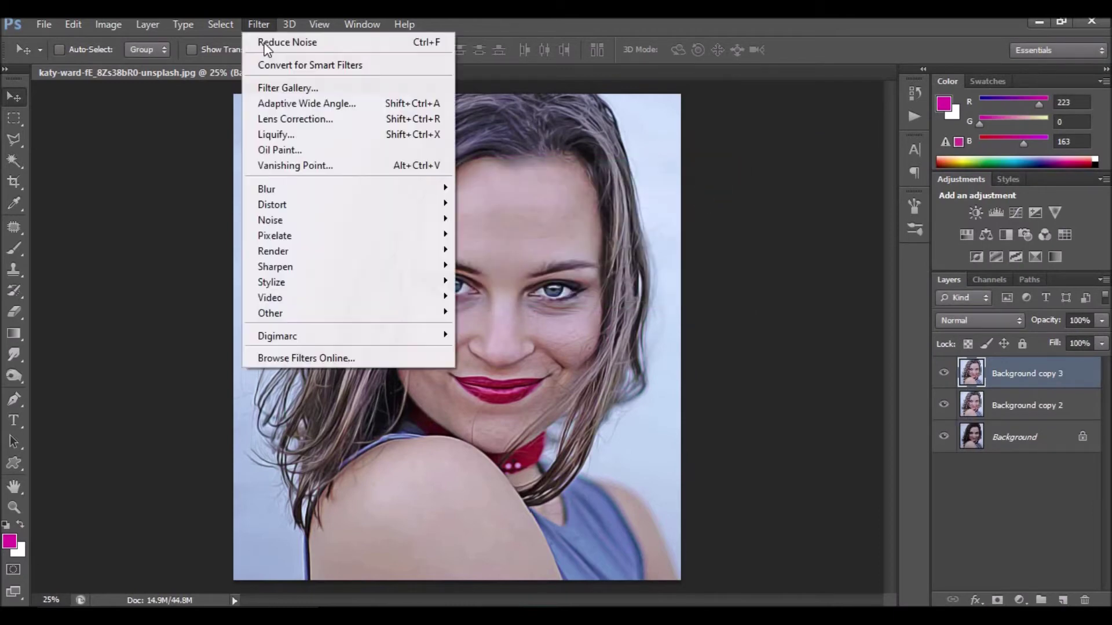
mouse_move(311, 316)
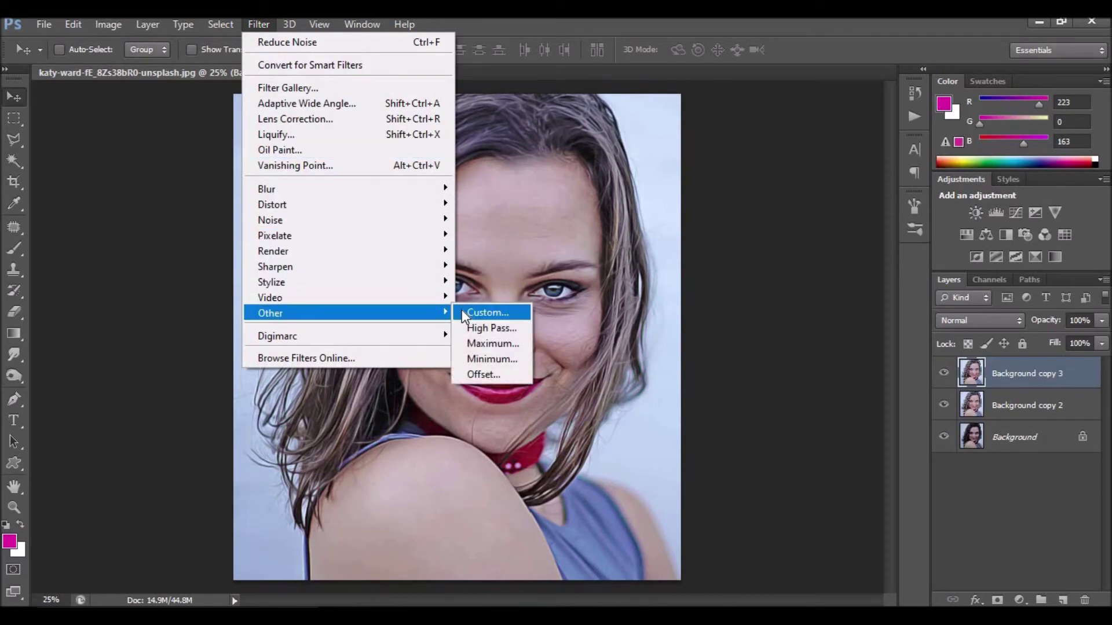
click(482, 328)
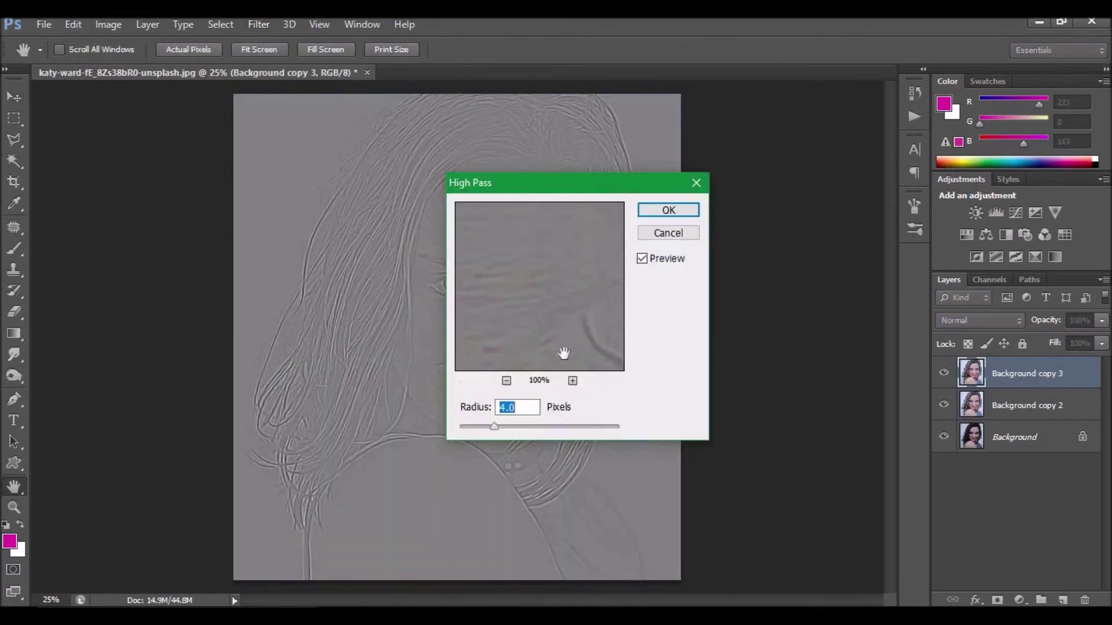
text(2)
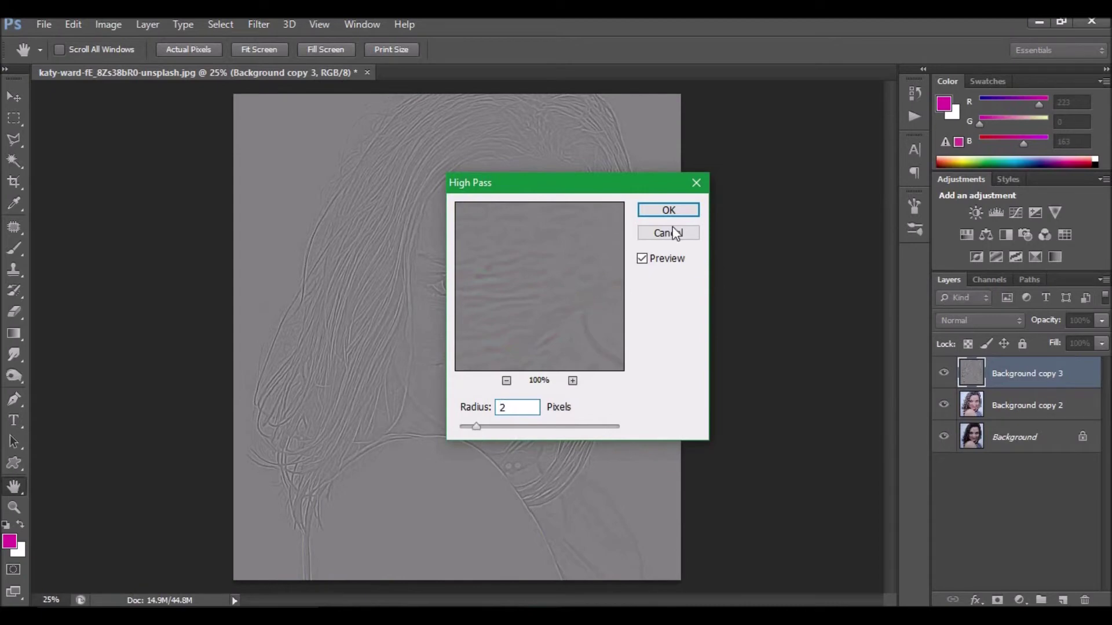
double_click(504, 407)
click(670, 208)
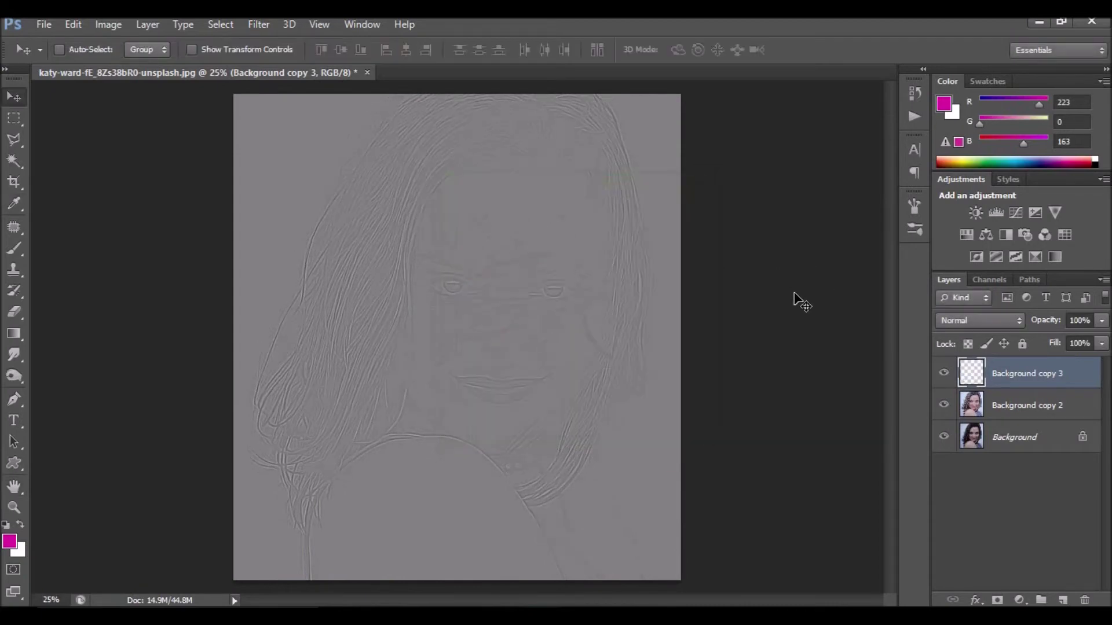
Set the High Pass layer's blend mode to Overlay and merge it with the portrait layer beneath it.
click(1000, 322)
click(951, 217)
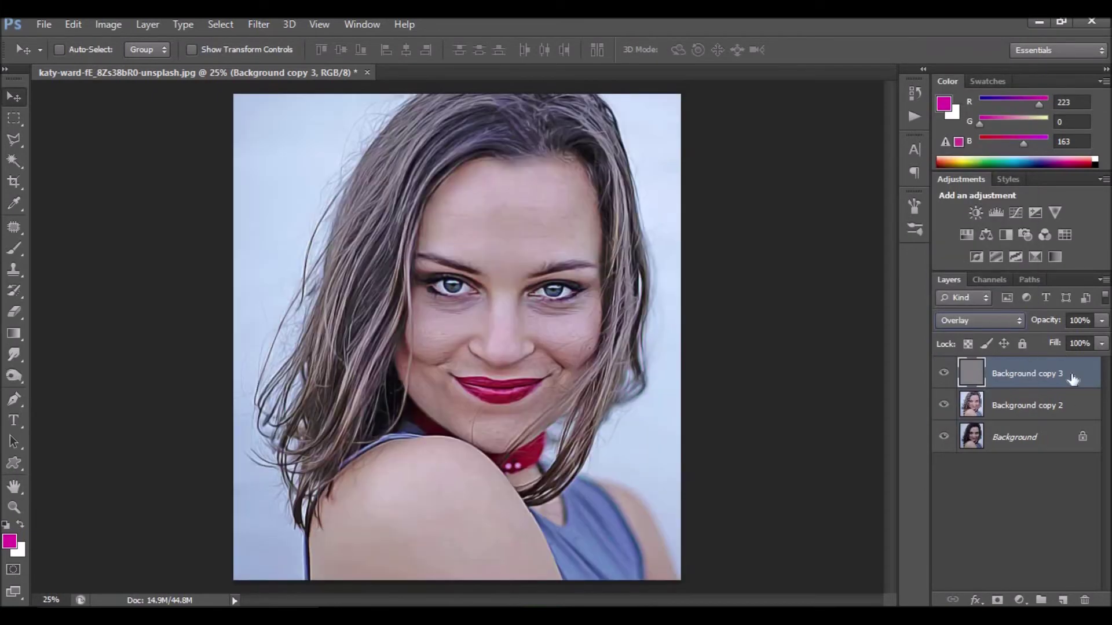
shift+click(1081, 411)
right_click(1078, 405)
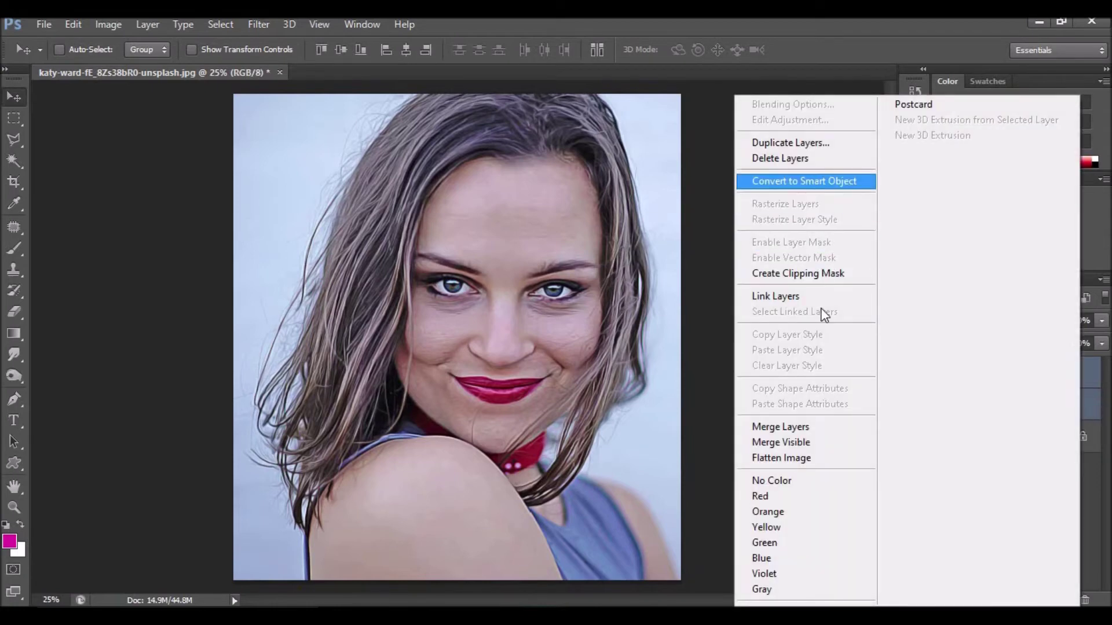
click(813, 426)
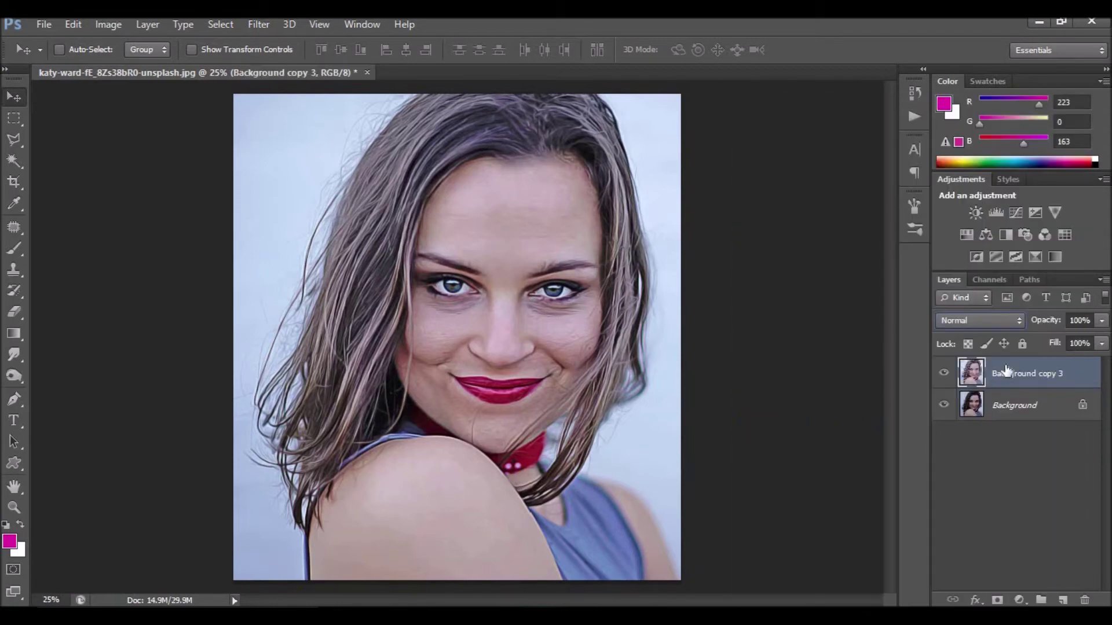
Apply Unsharp Mask to the merged portrait layer with amount 100%, radius 1 pixel and threshold 0.
click(259, 28)
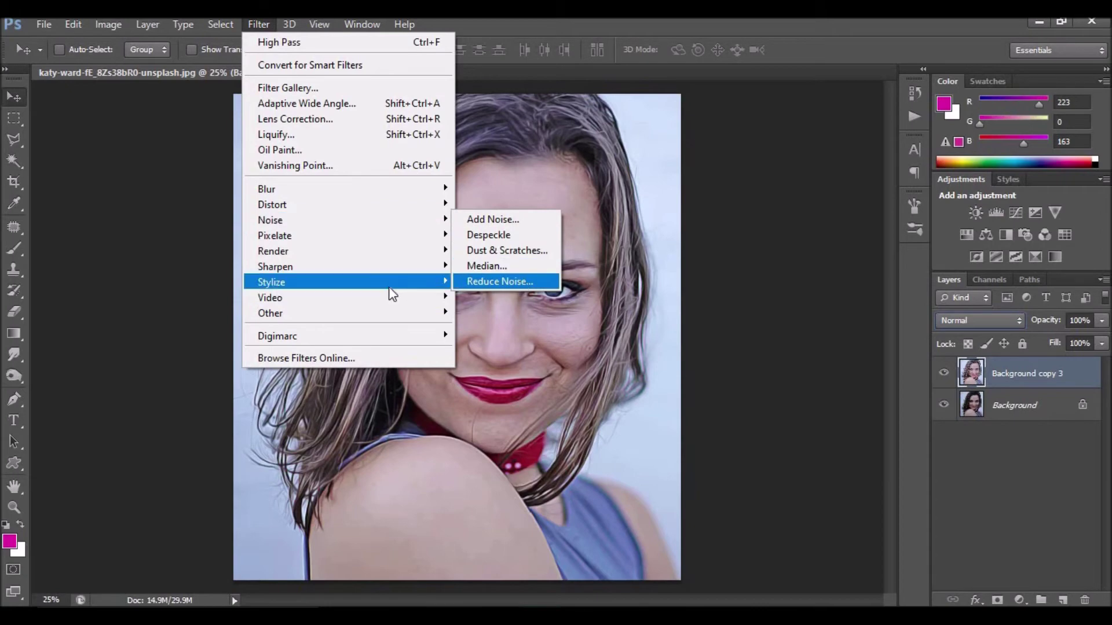
mouse_move(405, 266)
click(512, 330)
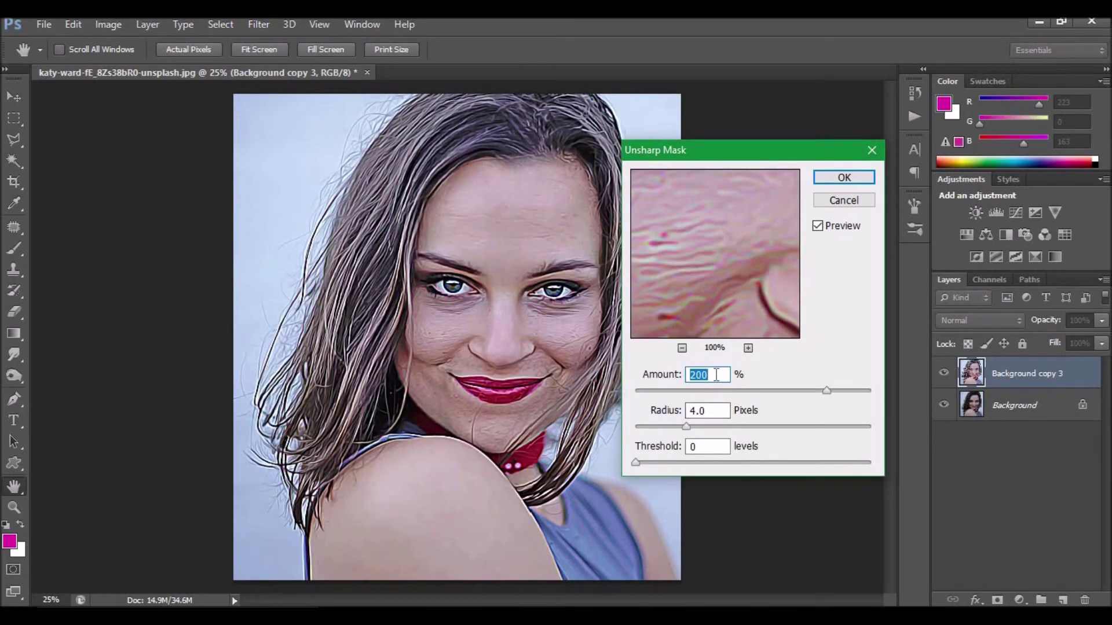
text(100)
key(Tab)
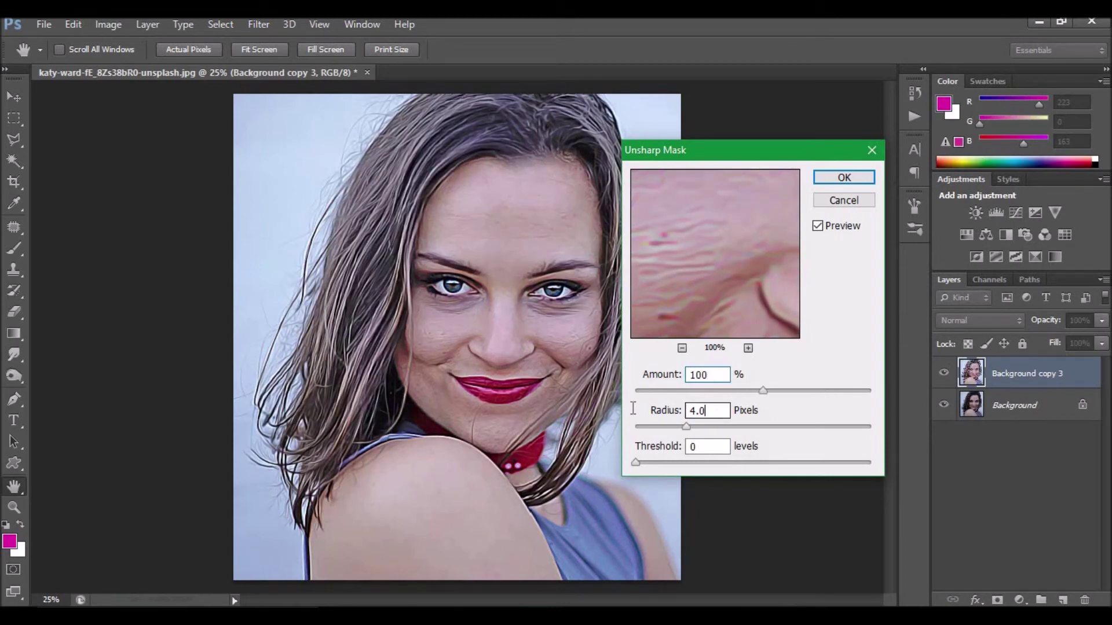
text(1)
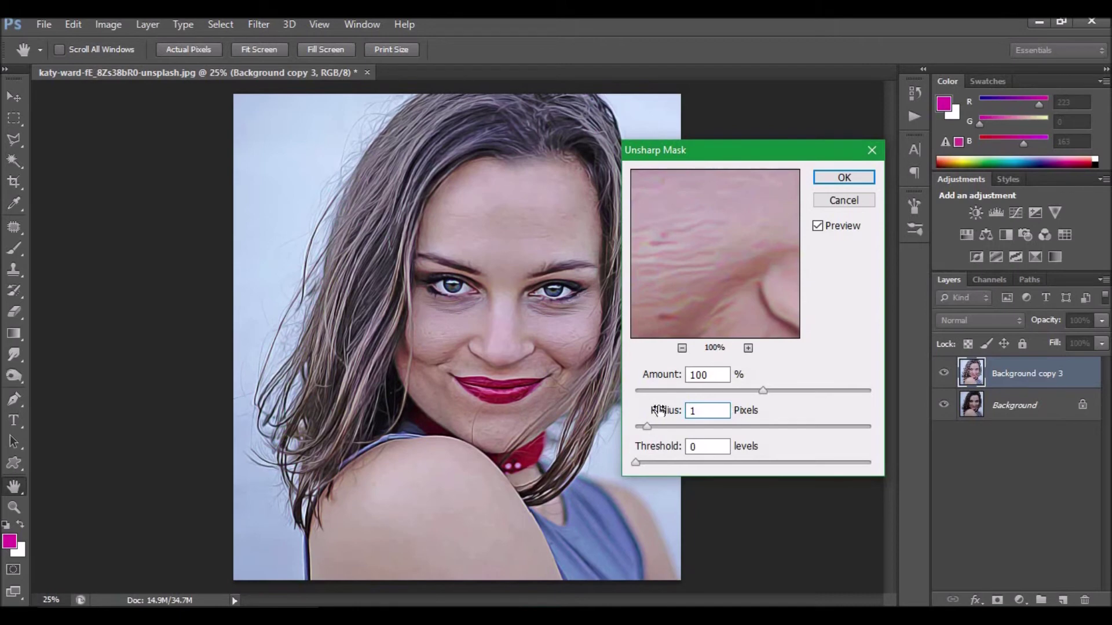
click(679, 410)
text(2)
double_click(707, 412)
text(1)
click(844, 178)
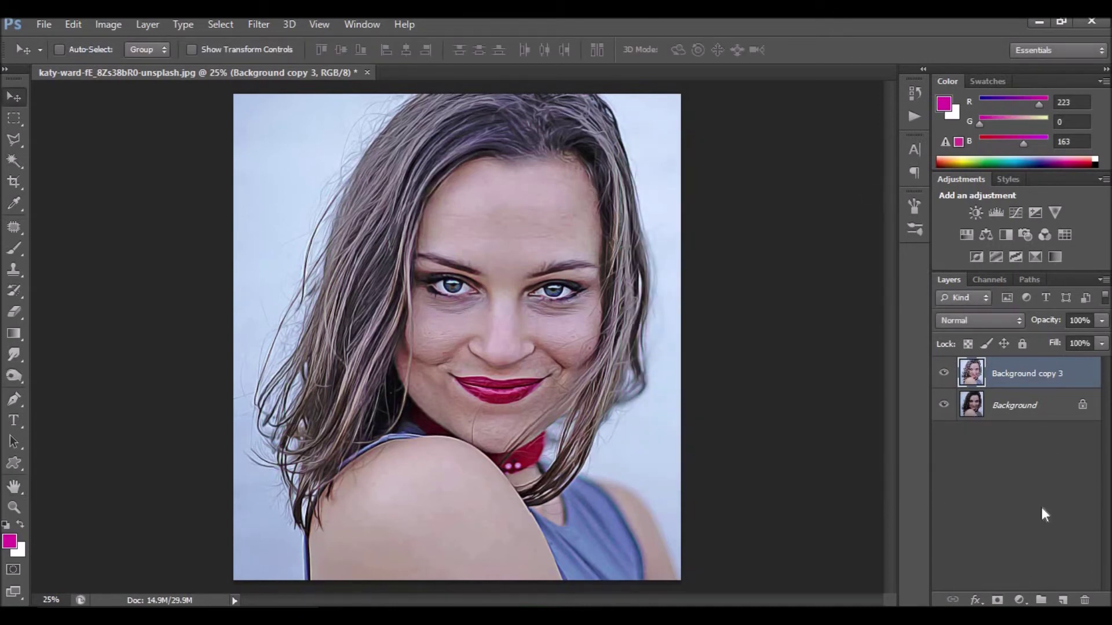
Add a new layer and paint a soft magenta glow at the photo's right edge with a 3200 px brush.
click(1066, 600)
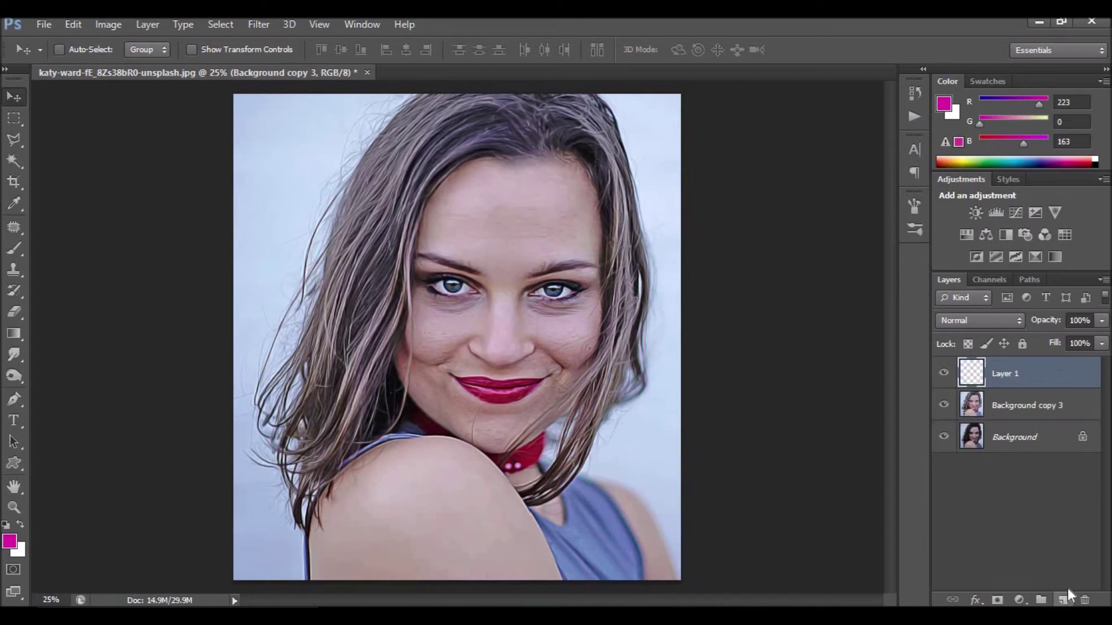
click(14, 250)
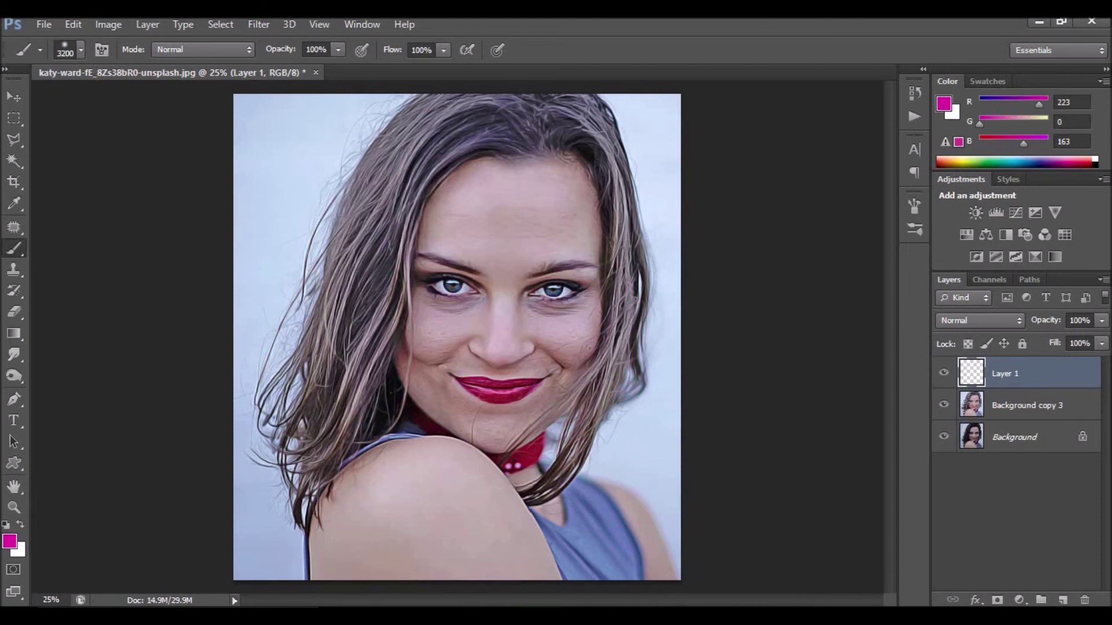
click(692, 330)
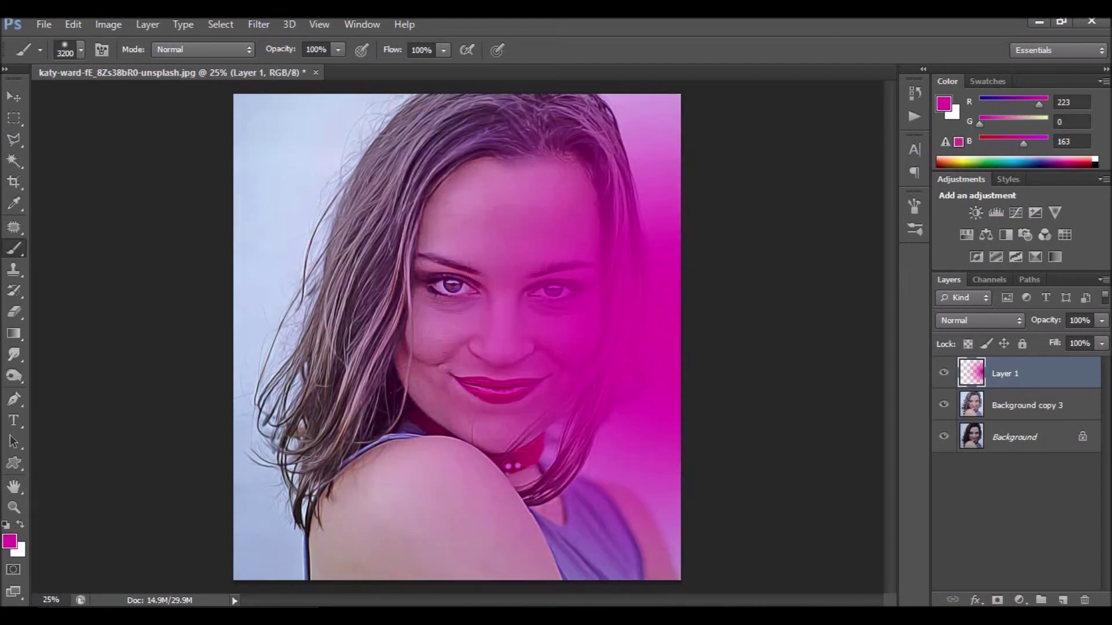
Set the magenta glow layer's blend mode to Overlay and lower its opacity to soften the tint.
click(992, 320)
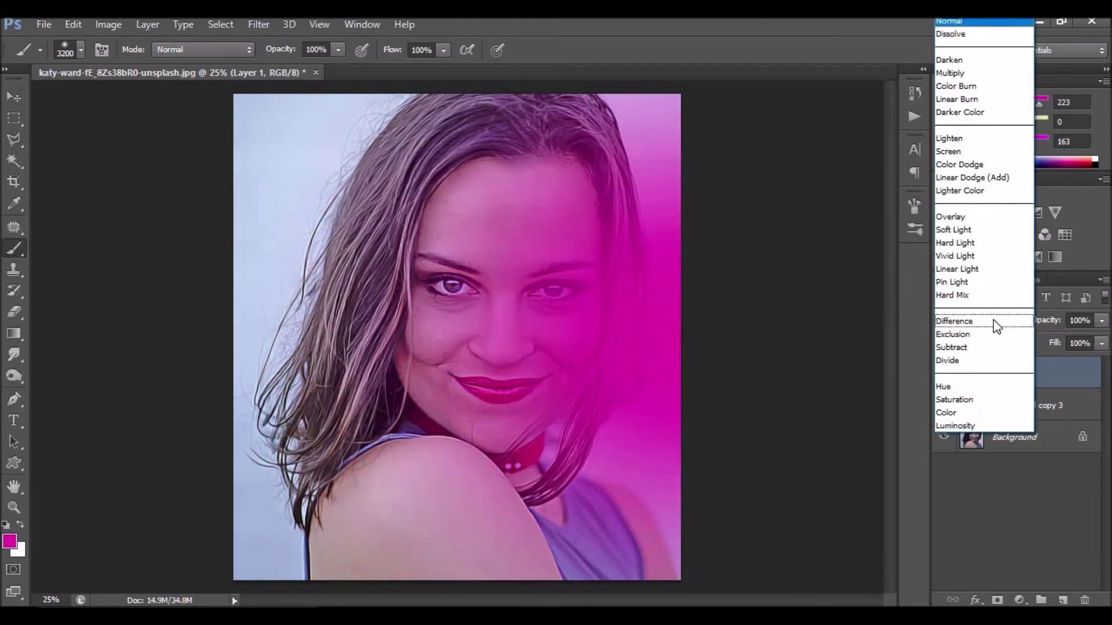
click(941, 217)
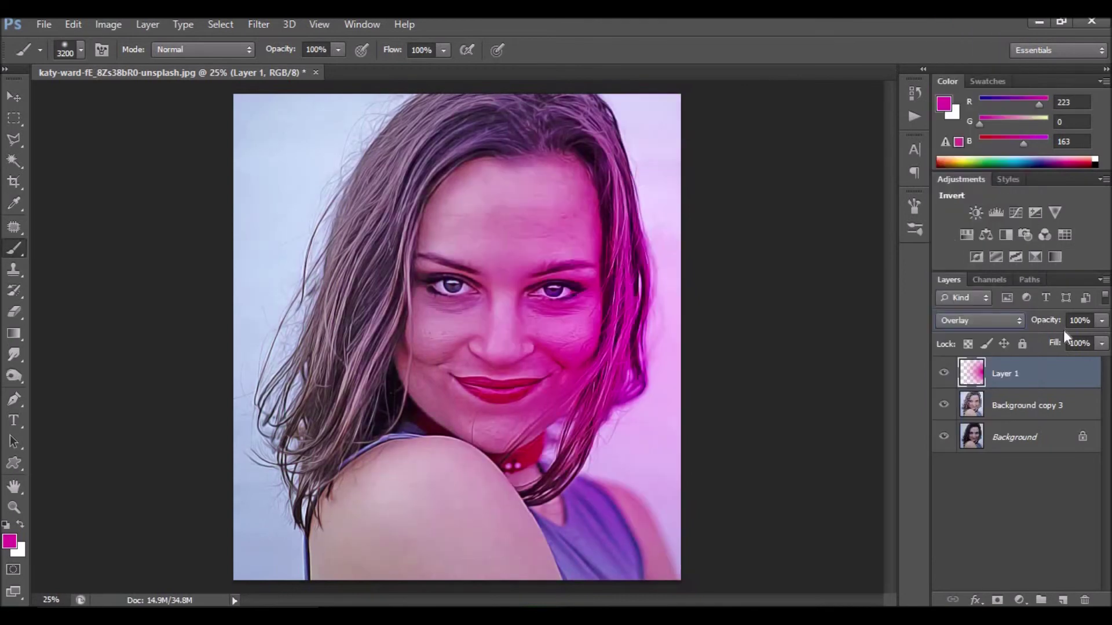
click(1102, 320)
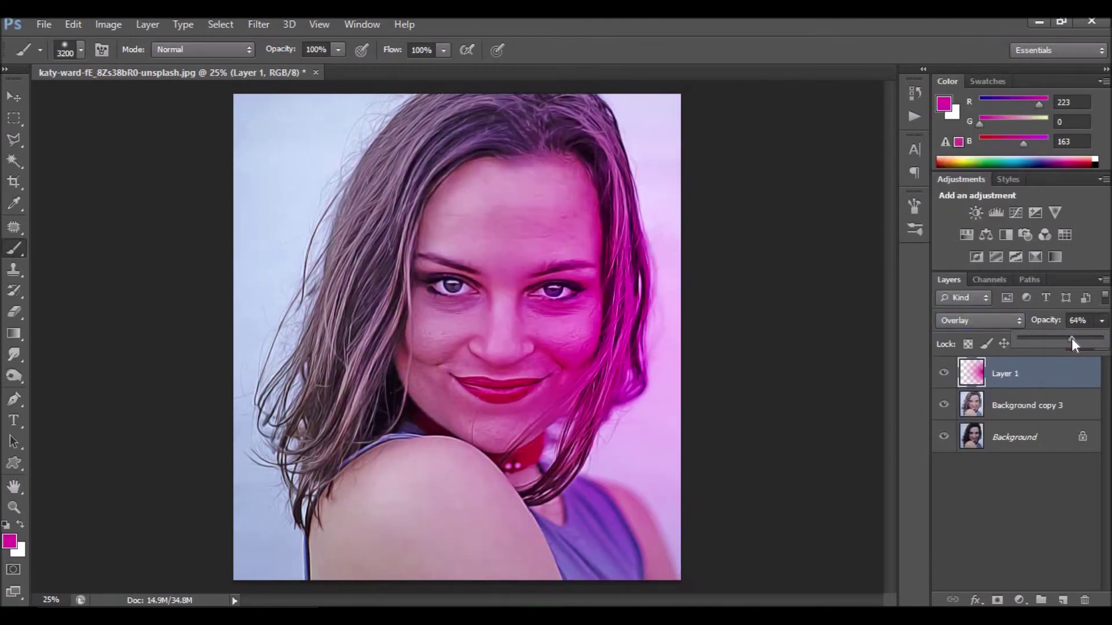
drag(1071, 340, 1067, 339)
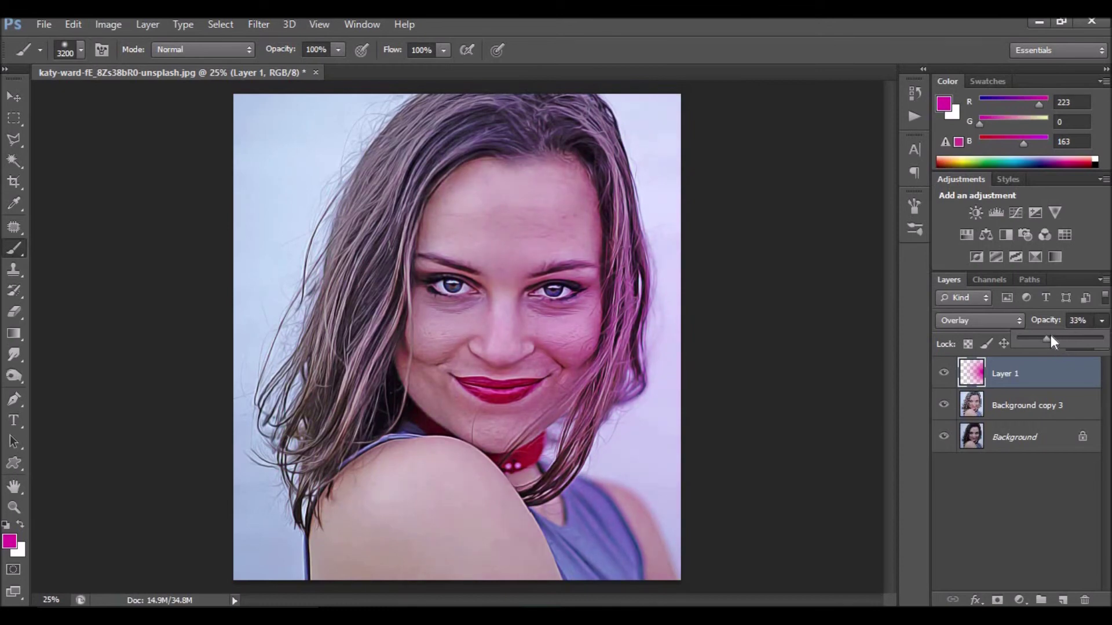
drag(1069, 342, 1061, 339)
Add another layer, set the foreground color to orange (RGB 223, 105, 0) and paint a soft glow over the photo's left side.
click(1063, 600)
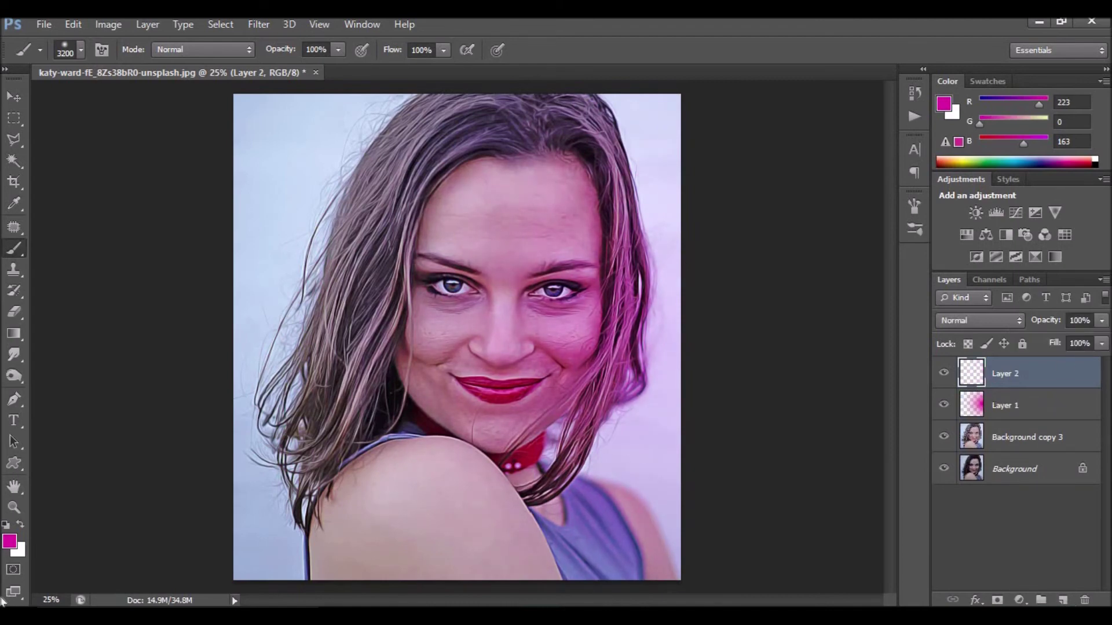
click(10, 542)
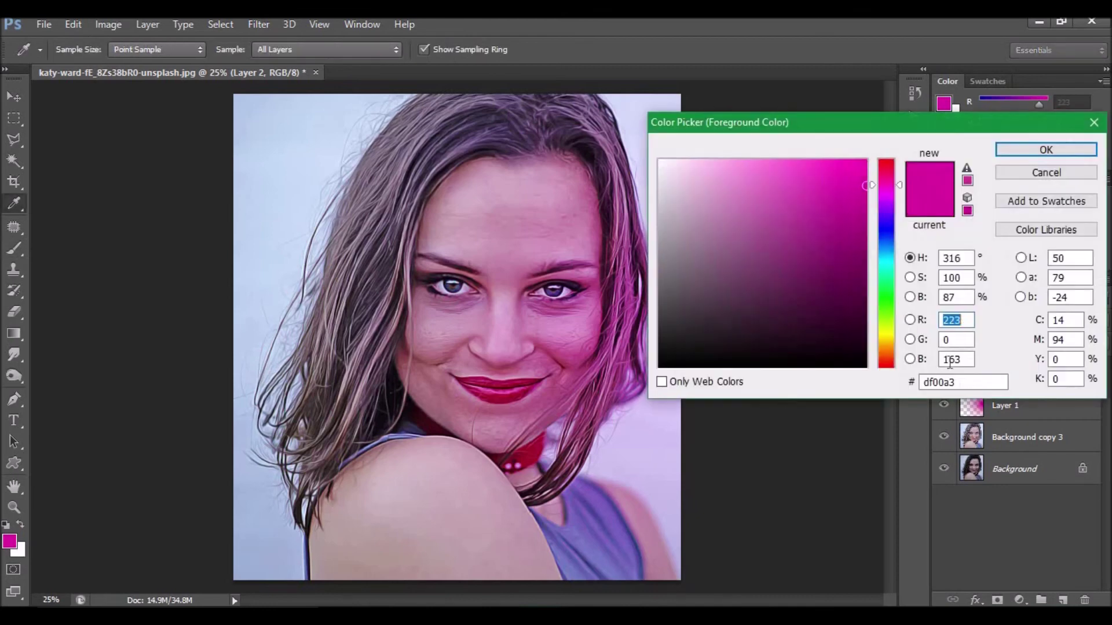
click(886, 352)
click(1042, 150)
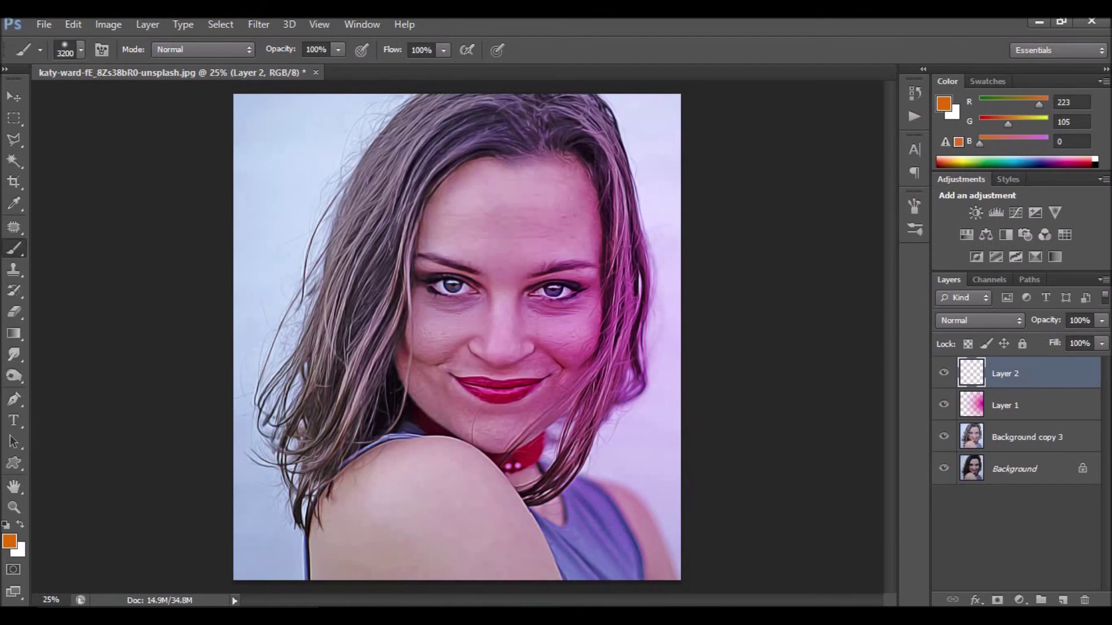
click(272, 301)
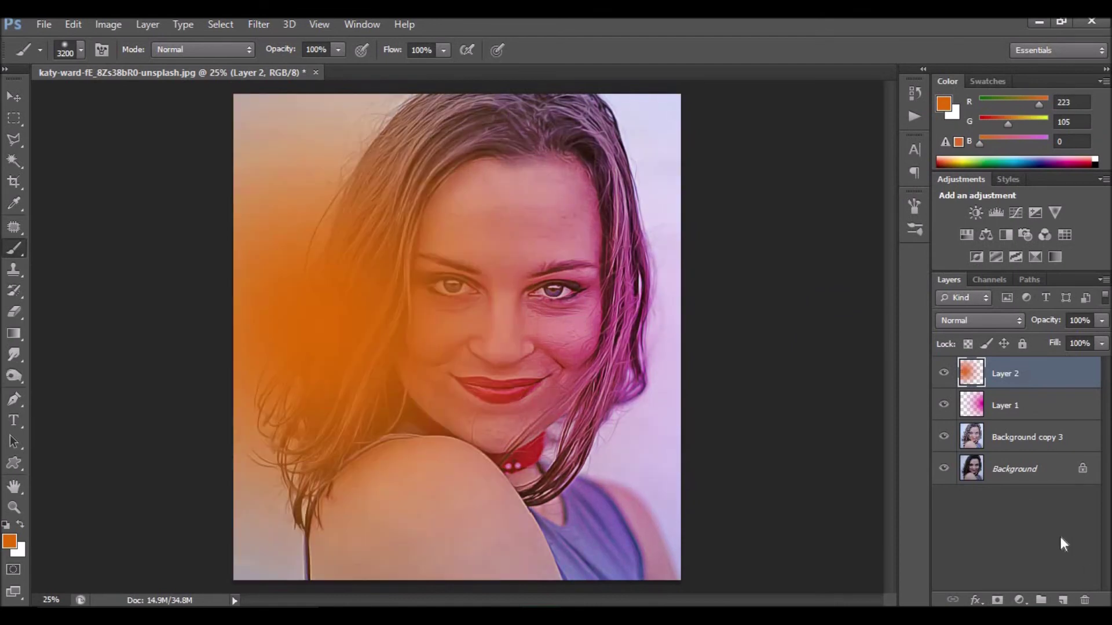
Set the orange glow layer's blend mode to Overlay and its opacity to 44%.
click(960, 322)
click(952, 215)
click(1102, 344)
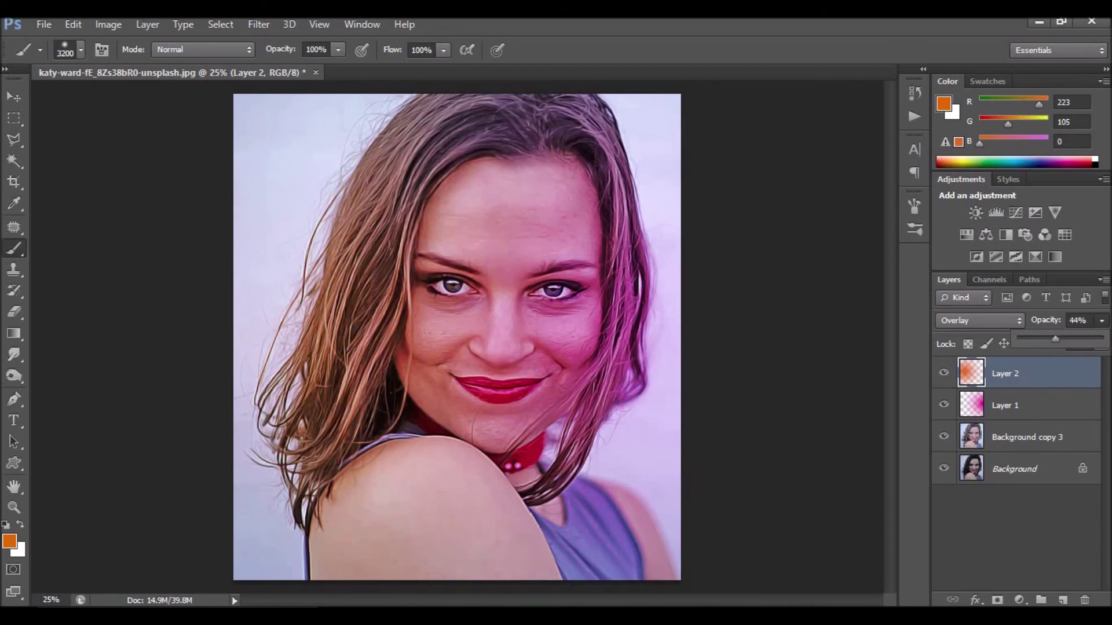
click(1088, 438)
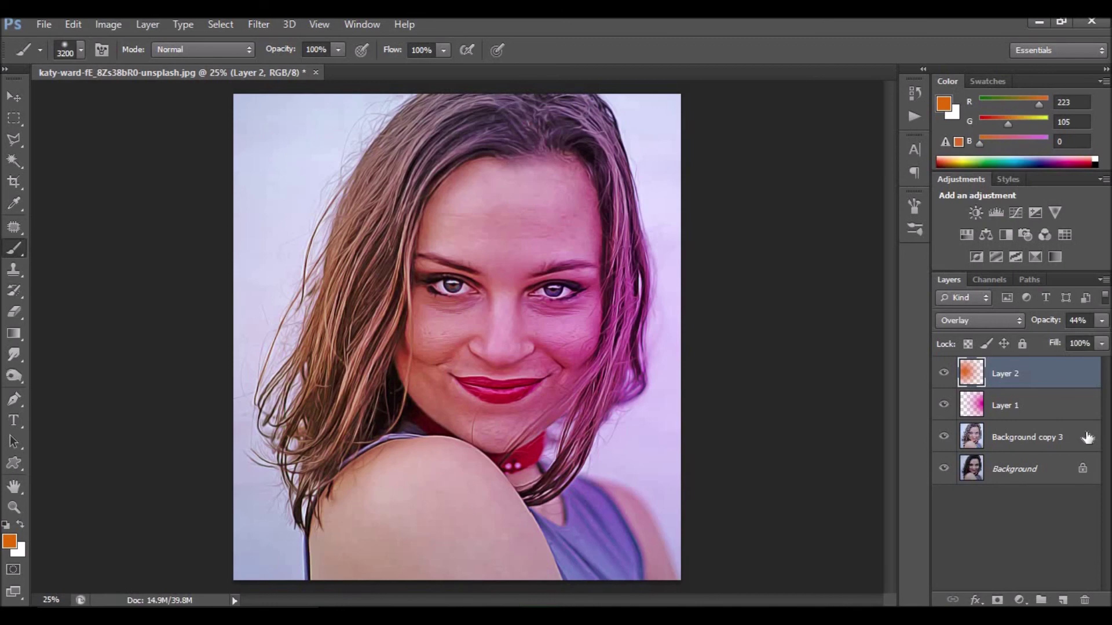
Merge both glow layers with the portrait copy, and toggle the merged layer's visibility to compare it with the original photo.
shift+click(1088, 438)
right_click(1037, 439)
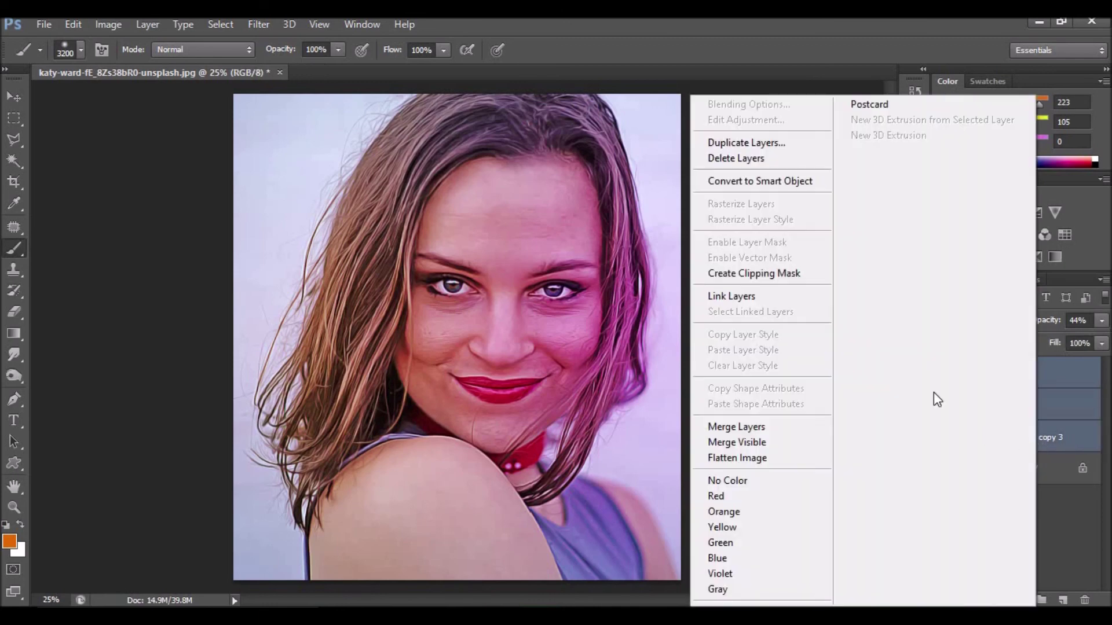
click(729, 427)
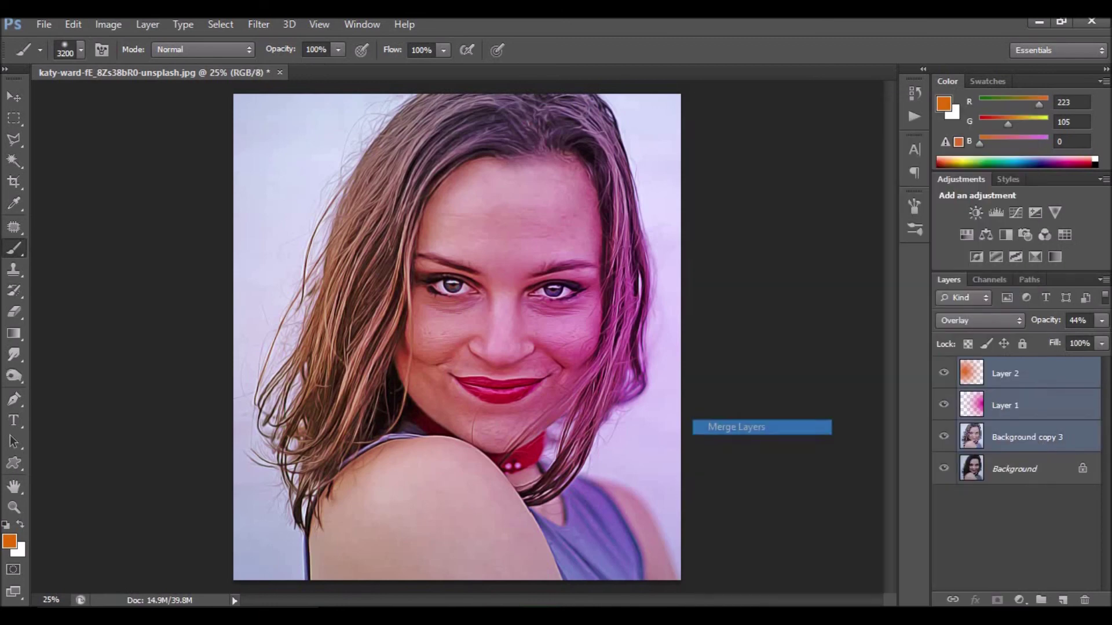
click(944, 374)
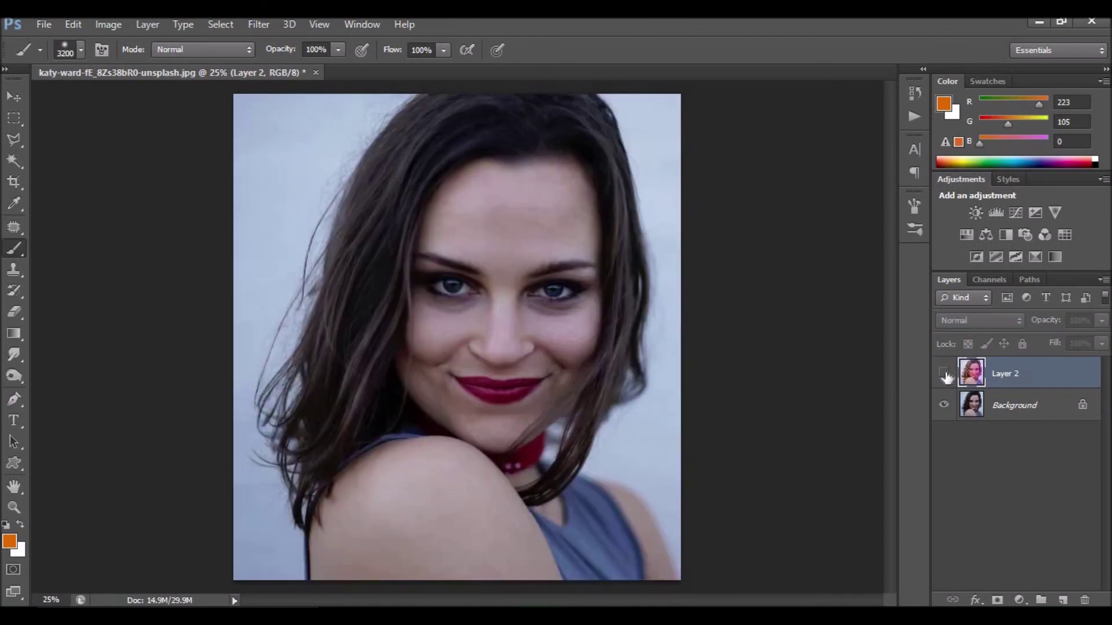
click(944, 374)
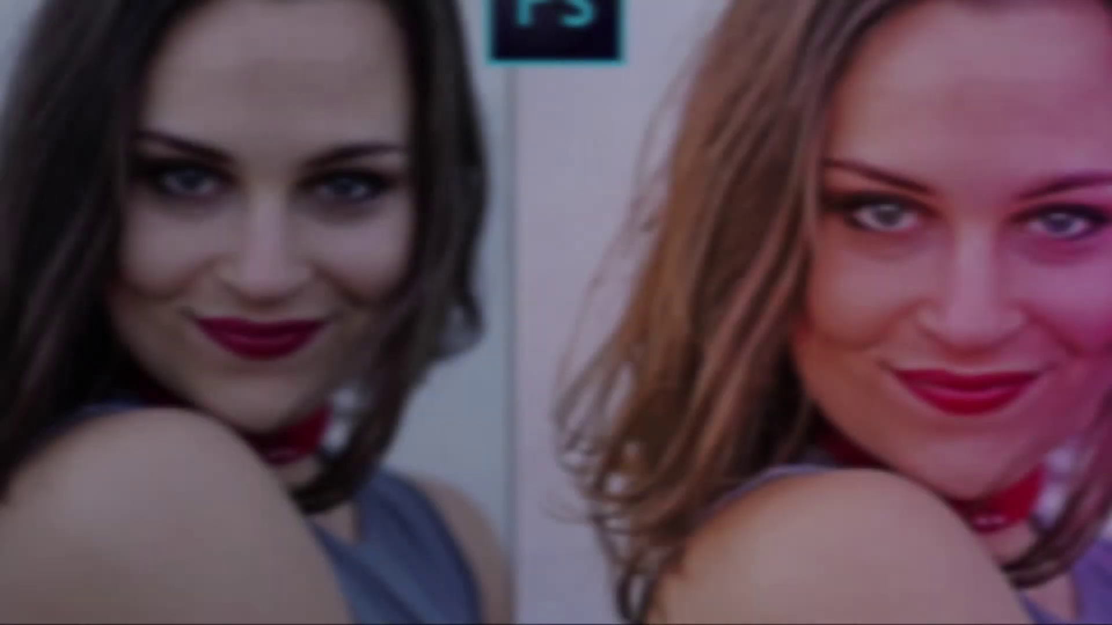